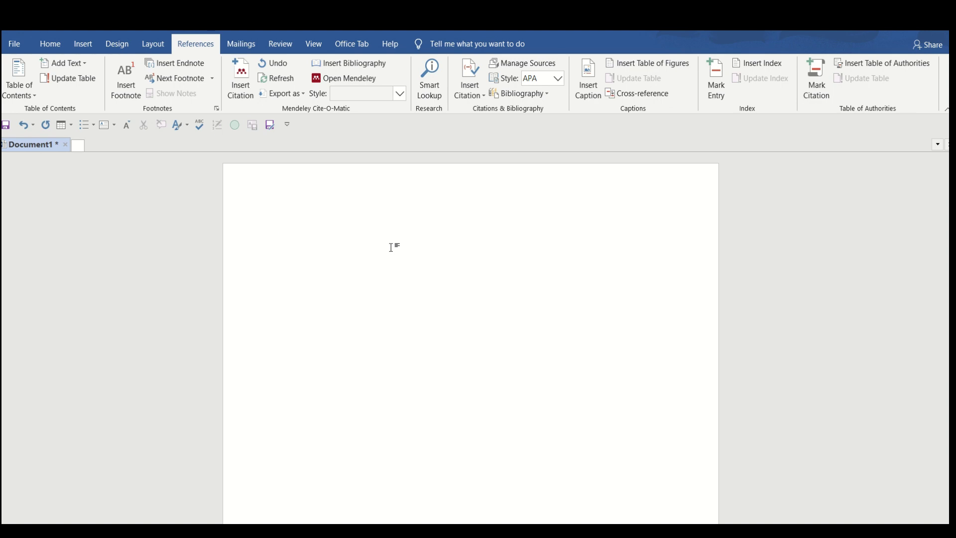
- Write "Multifractality wasn't common before Mandelbrot and it was refined by many others. Many theories around it got generated from 1960s to as late as 2010."
text(Multifractality wasn't common n)
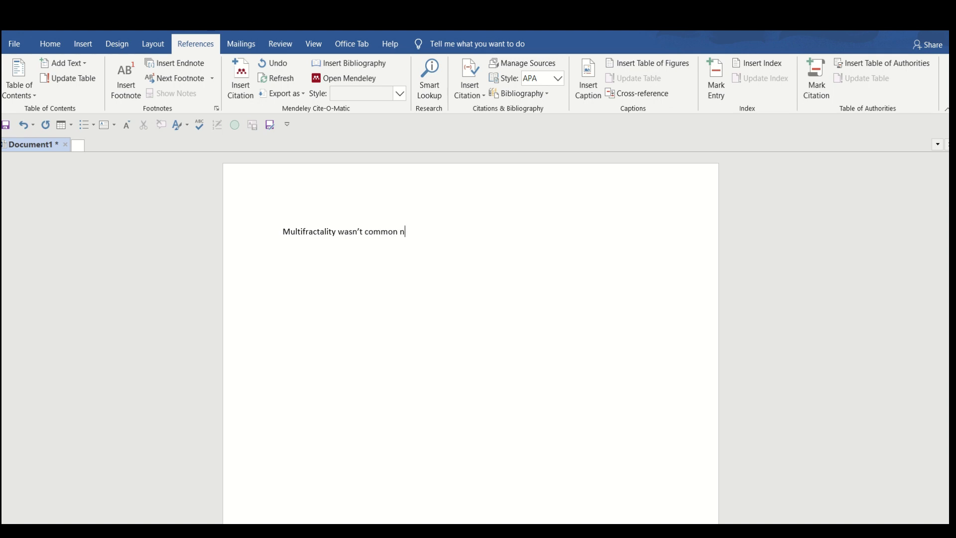
key(BackSpace)
text(before Mandelbrot and it wa)
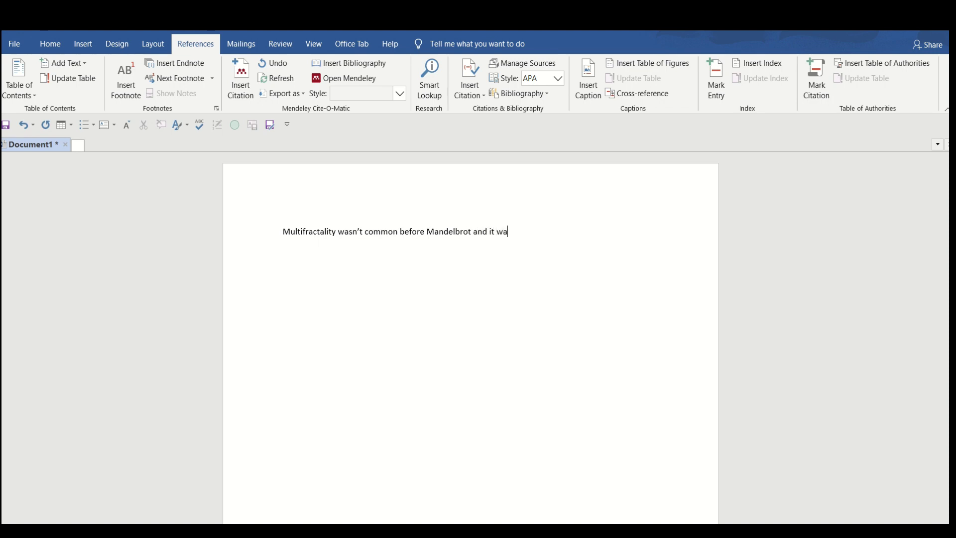
text(s refined by many others. Many theo)
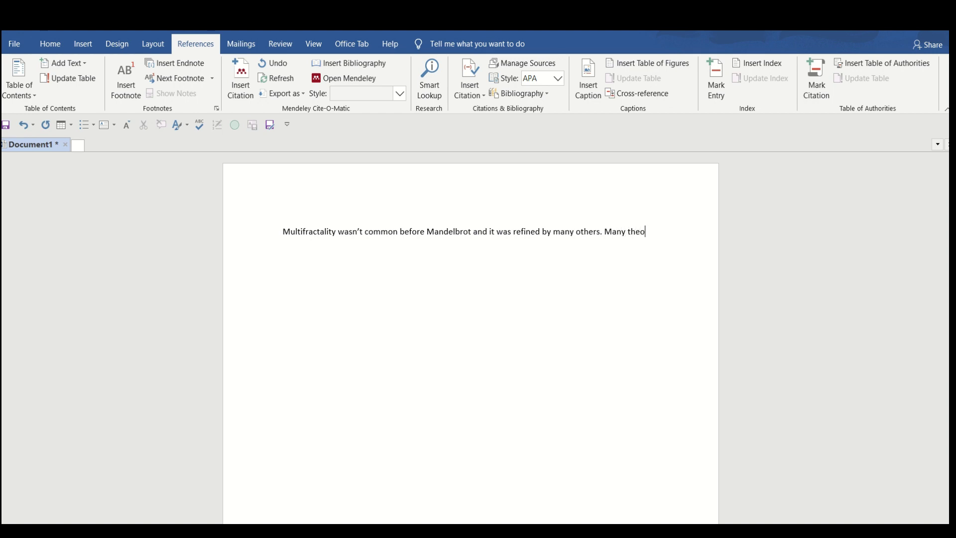
text(ries around it got generated fro)
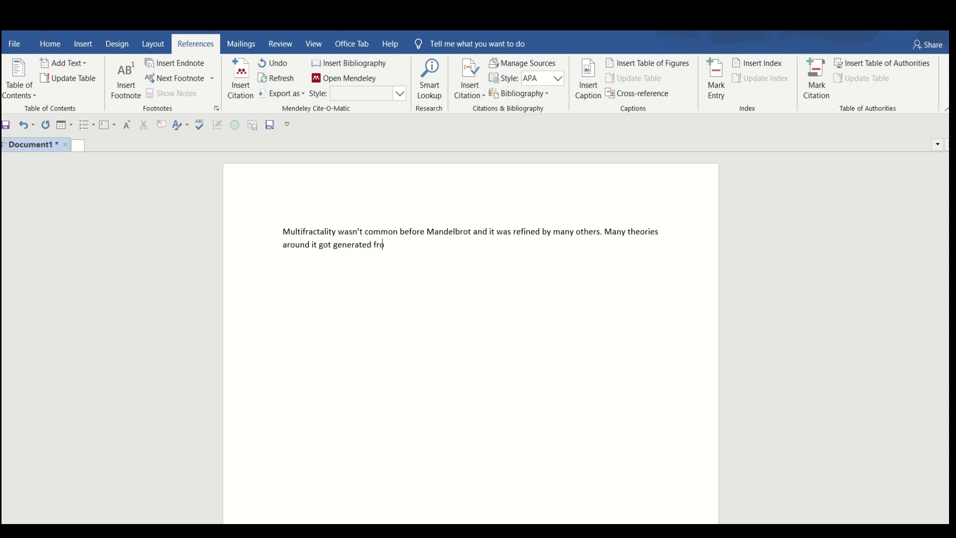
text(m 1960s to as late as 2010.)
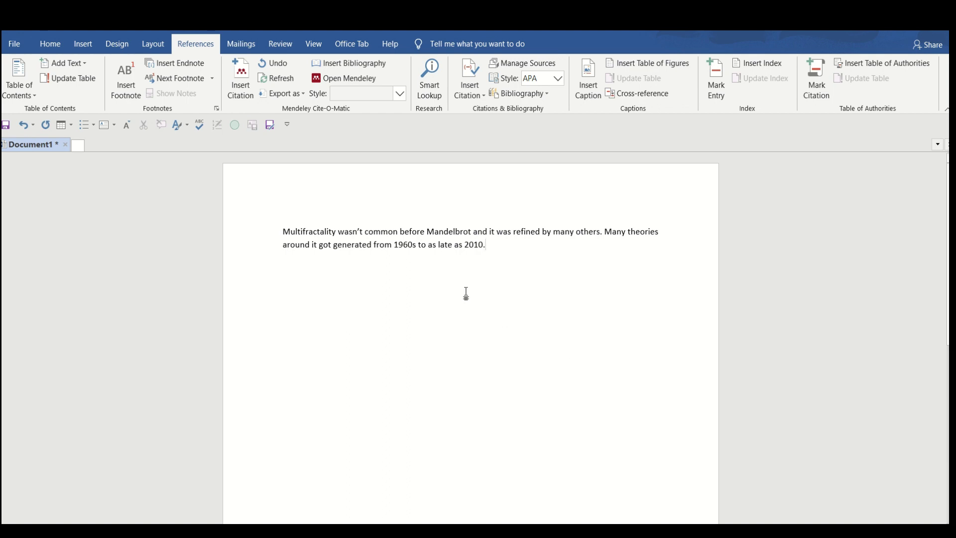
- Start a Mendeley citation right after "others" and add the Mandelbrot 1963 and Mandelbrot 1977 references to it
click(600, 231)
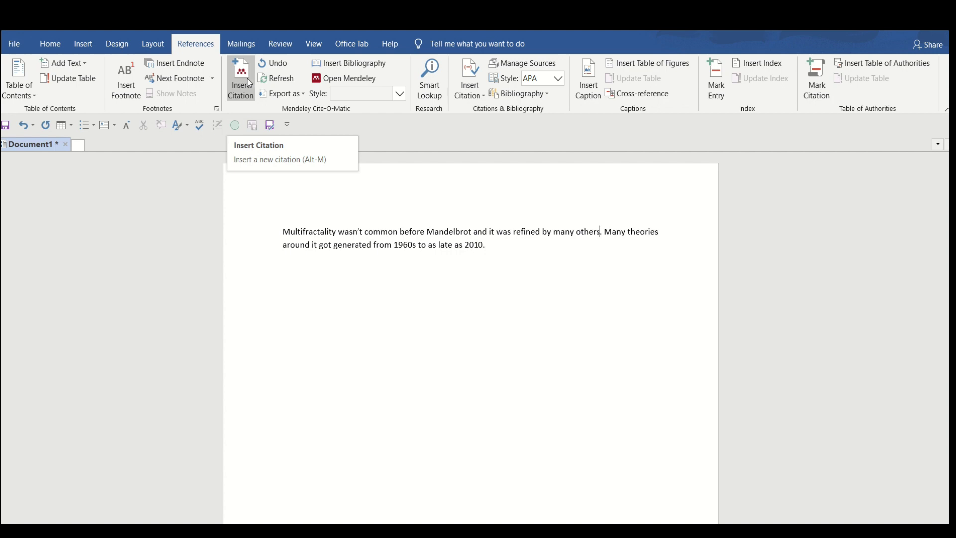
click(245, 91)
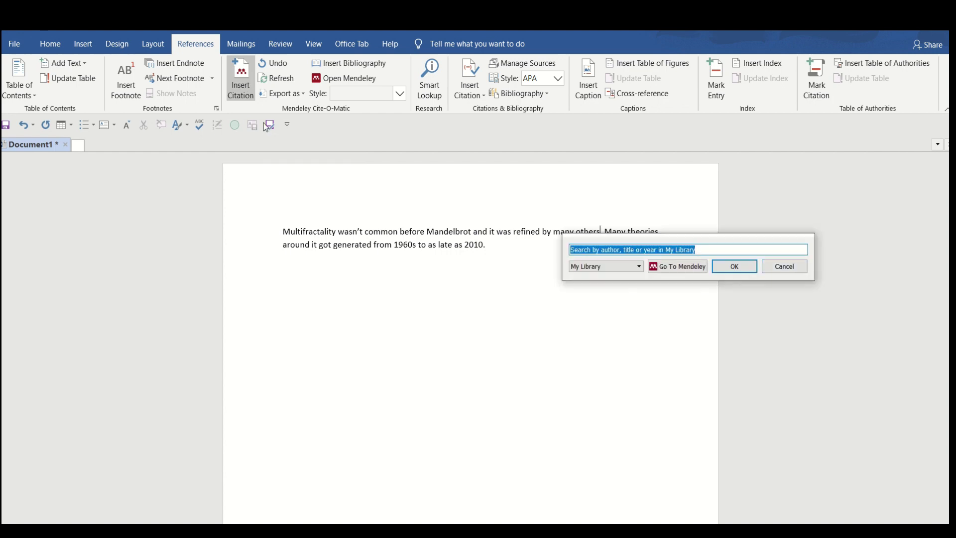
text(man)
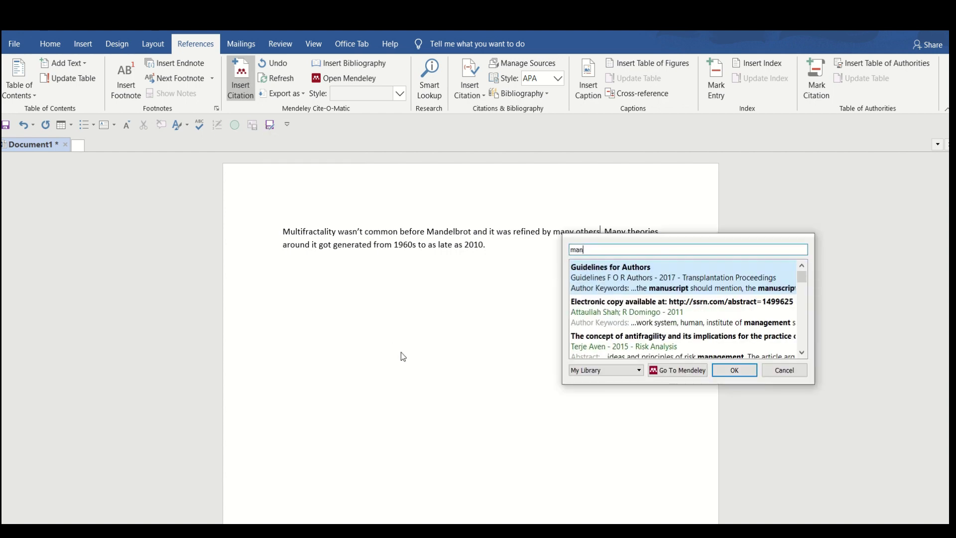
text(del)
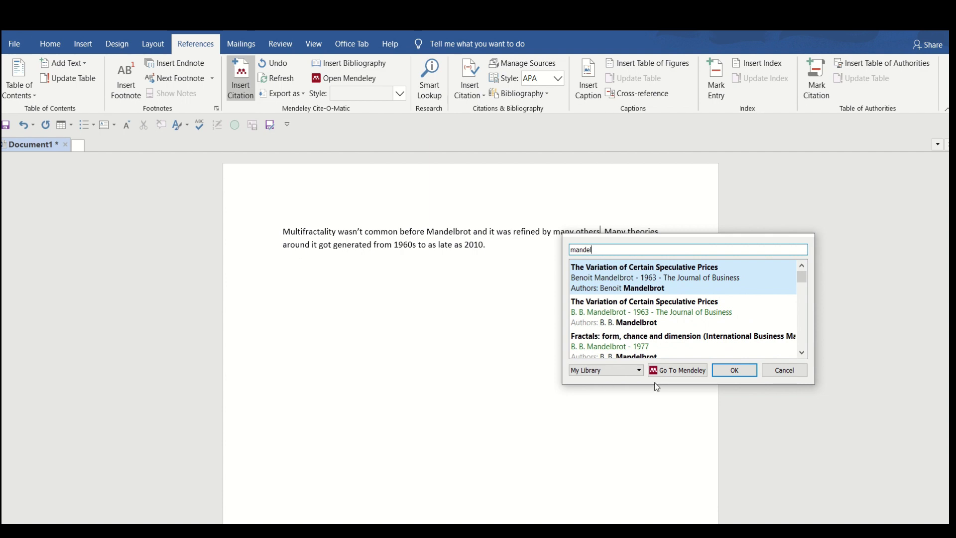
click(649, 287)
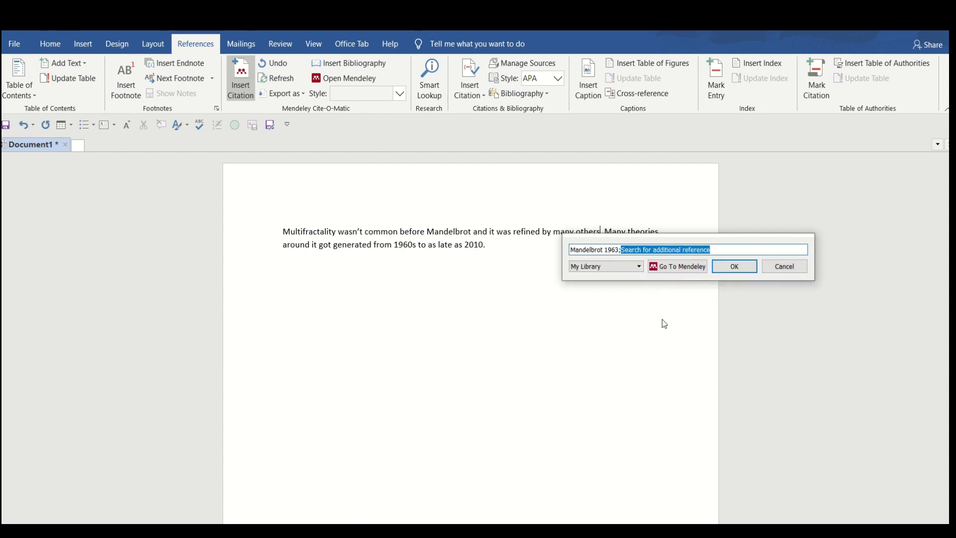
text(mande)
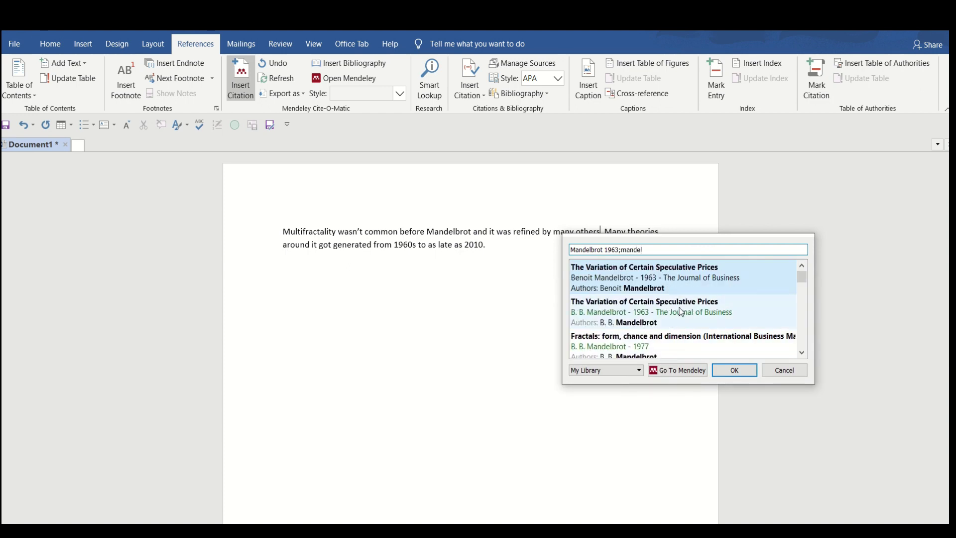
text(l)
click(678, 351)
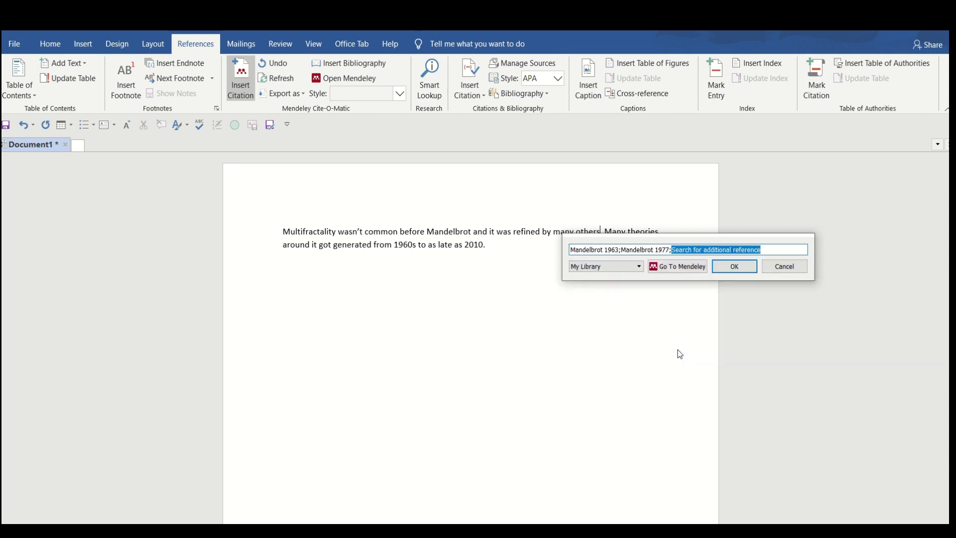
- Add Mandelbrot's 2004 "Misbehavior of markets" as a third reference and insert the combined citation
text(man)
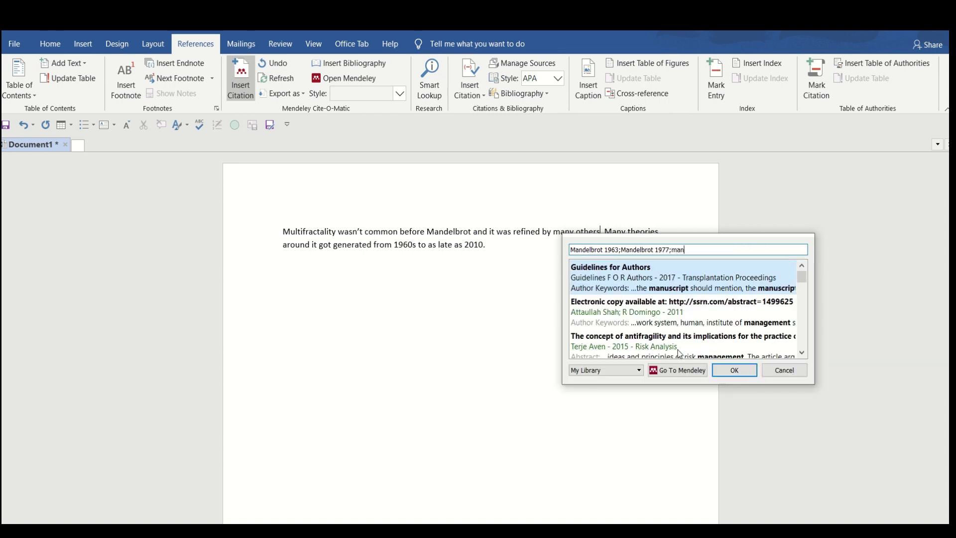
text(delbrot)
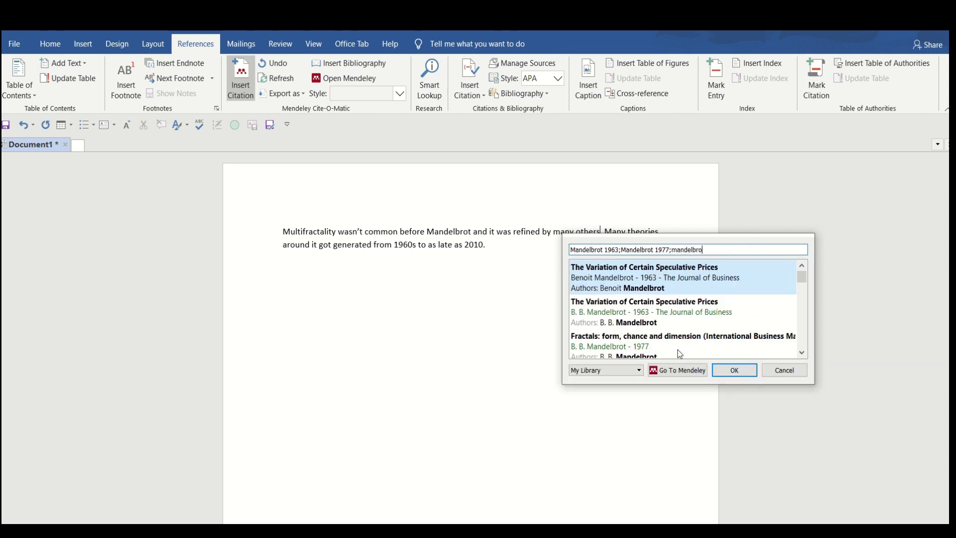
click(802, 353)
click(802, 352)
click(802, 353)
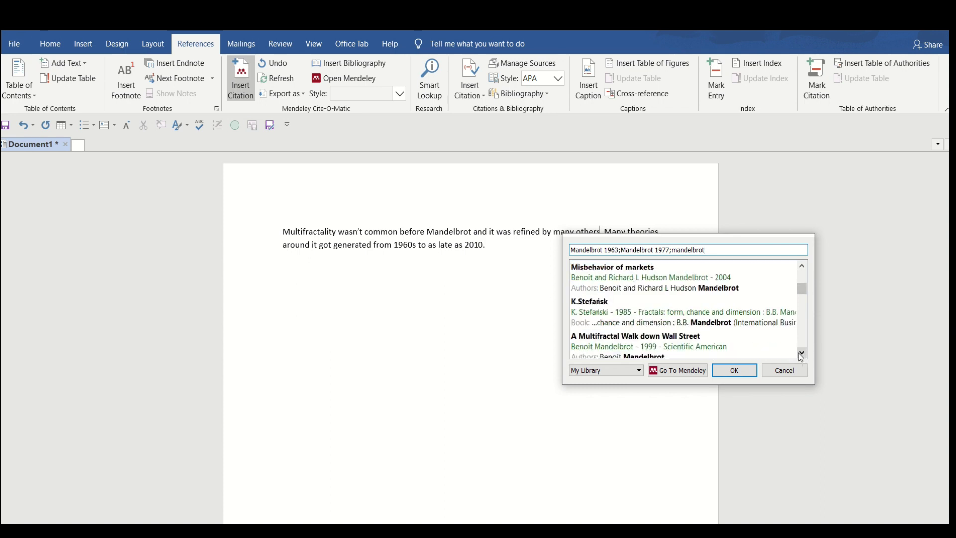
click(721, 289)
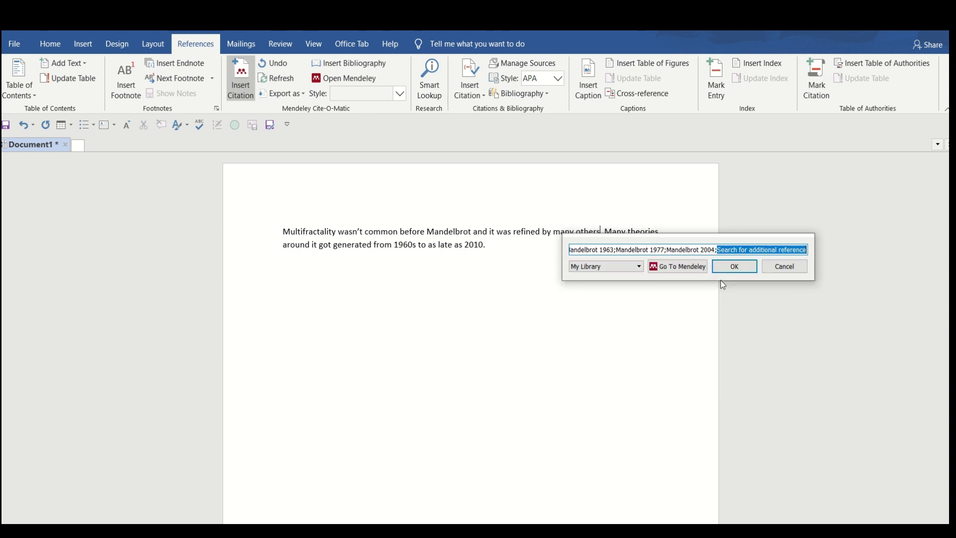
click(737, 269)
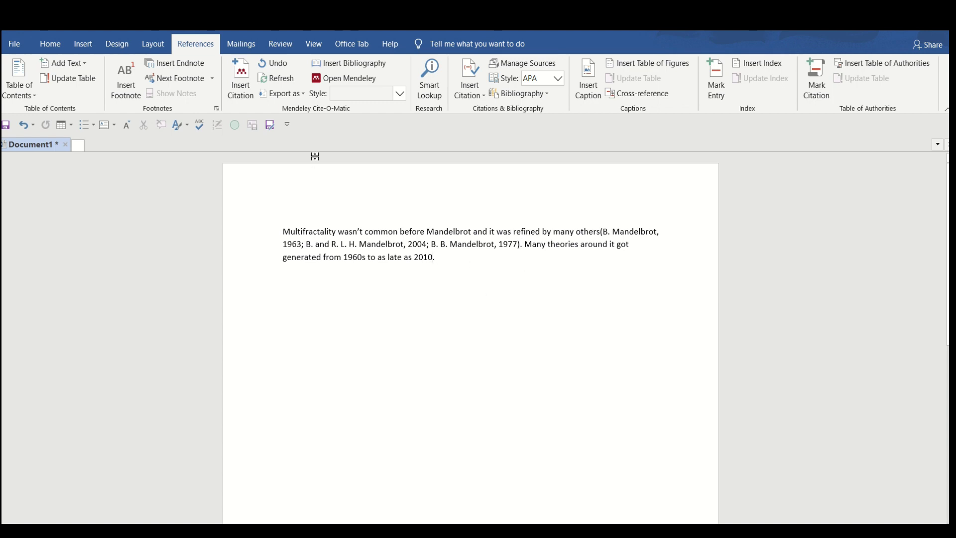
- Insert a citation after "2010" combining the MFDFA papers on self-similarity exponent (2013), long-term correlations (2011) and the Brazilian stock market (2018)
click(249, 93)
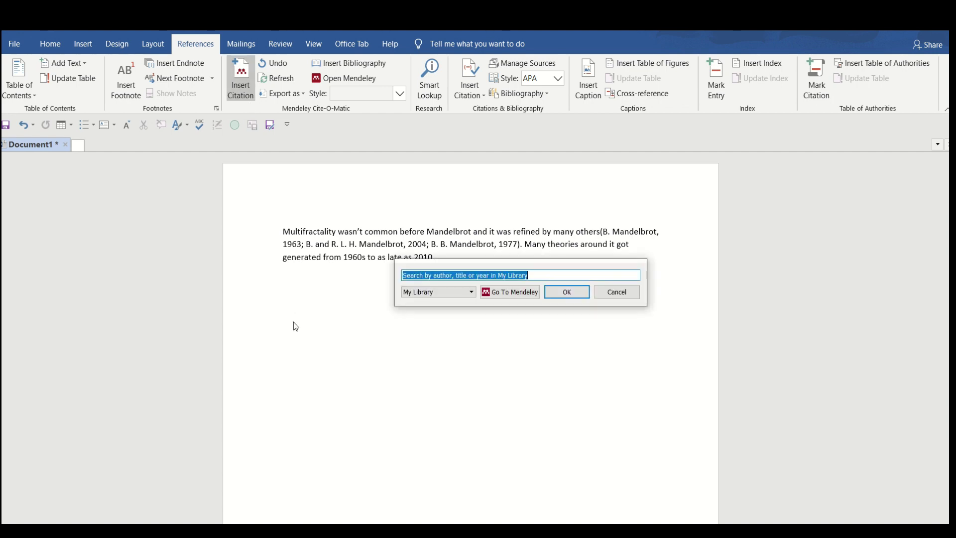
text(mfdfa)
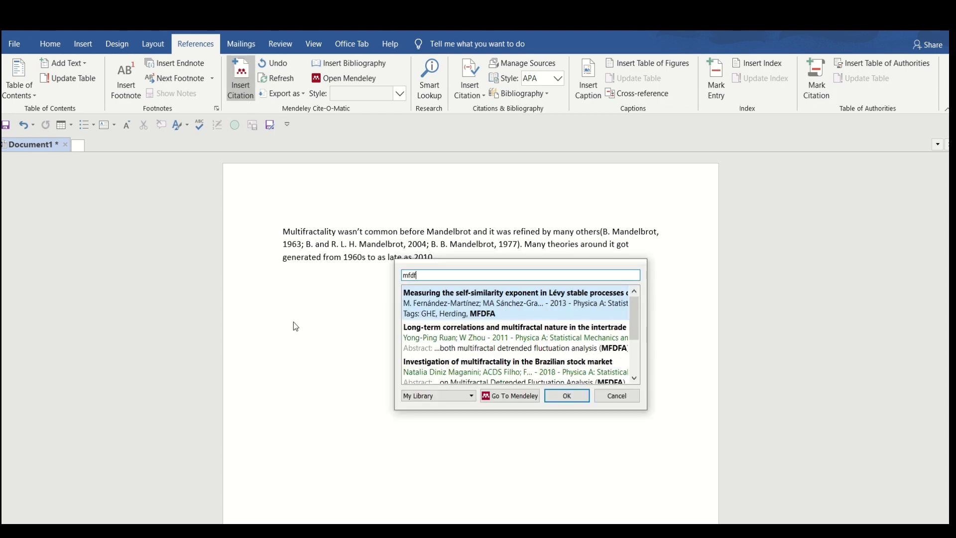
click(451, 314)
text(mfdfa)
click(459, 342)
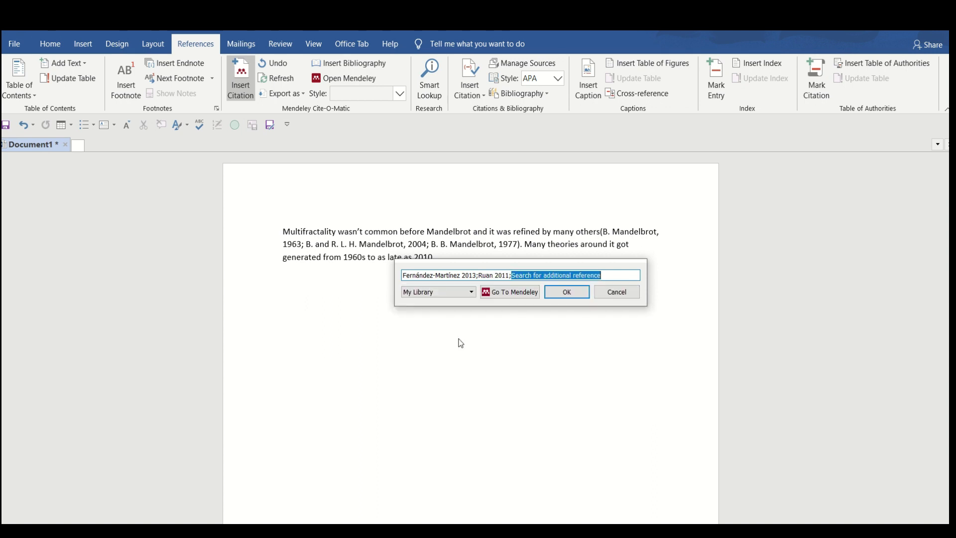
text(mfdfa)
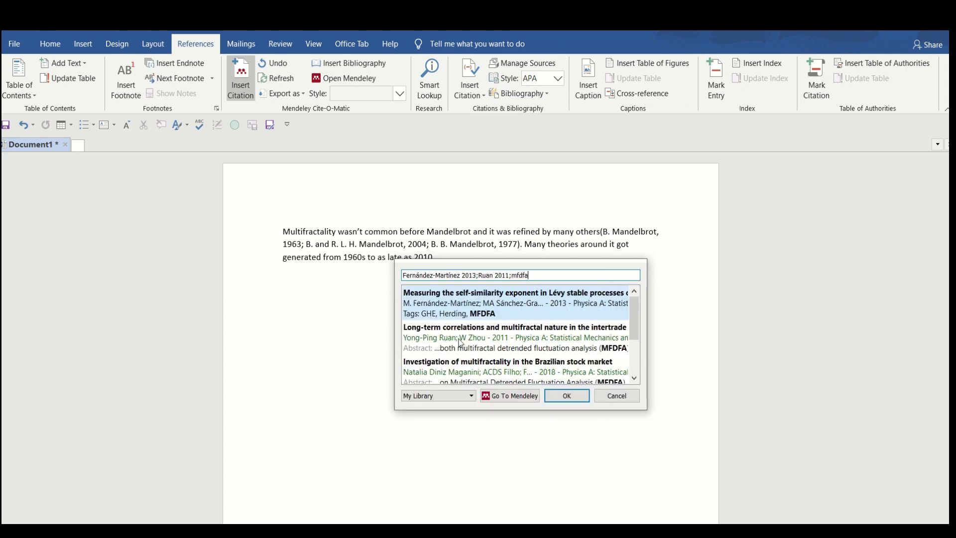
click(474, 374)
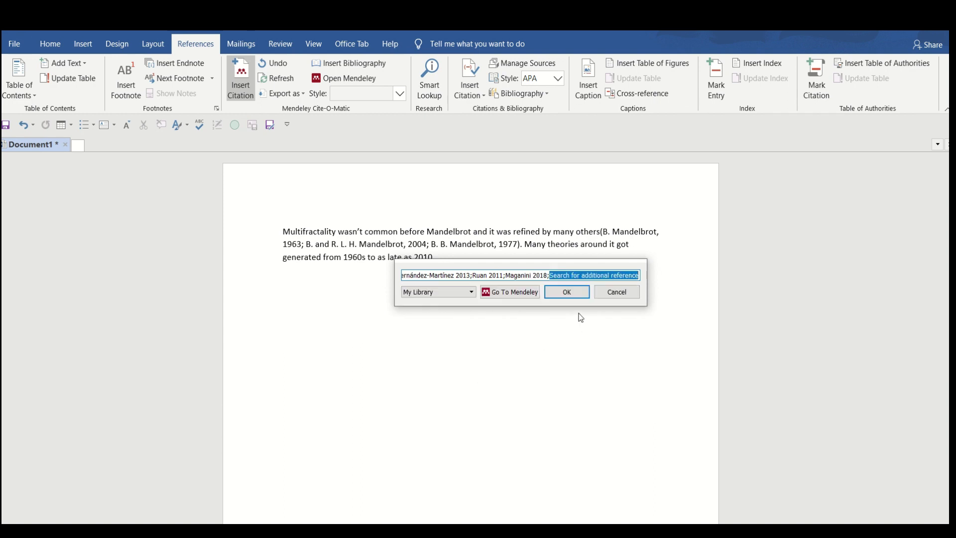
click(567, 292)
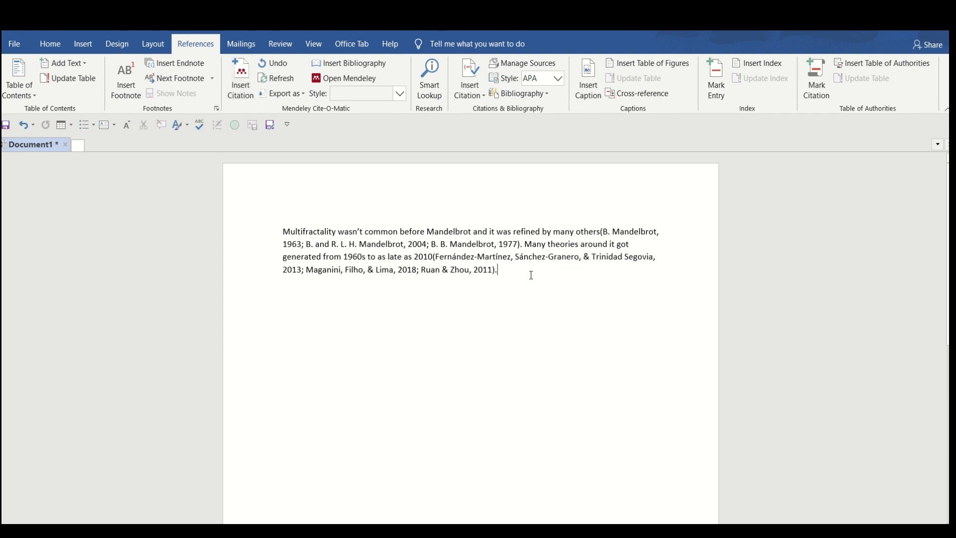
- Add a line reading "Text" above the multifractality paragraph
key(Return)
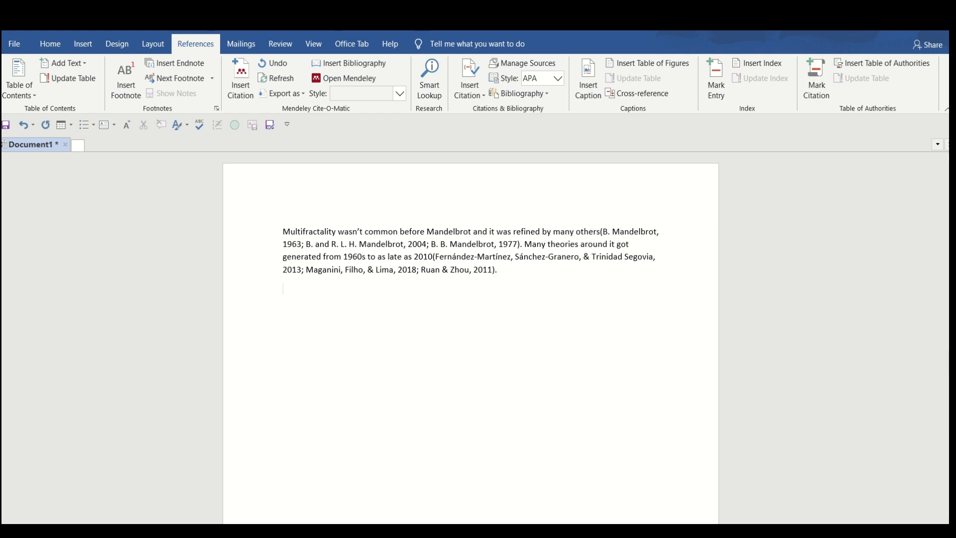
click(281, 221)
key(Return)
text(Text)
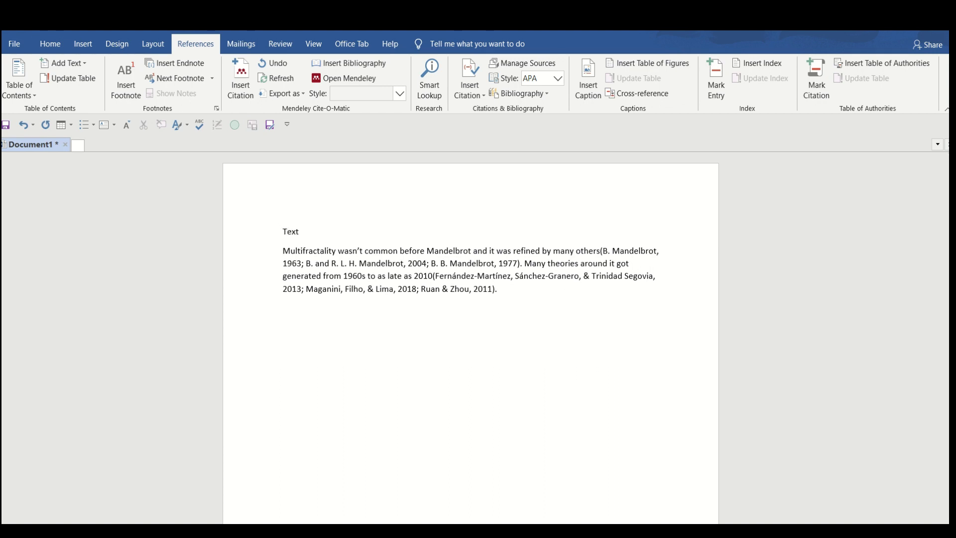
- Add a line reading "Citations" below the paragraph and insert the Mendeley bibliography under it
click(513, 293)
key(Return)
text(Citations)
key(Return)
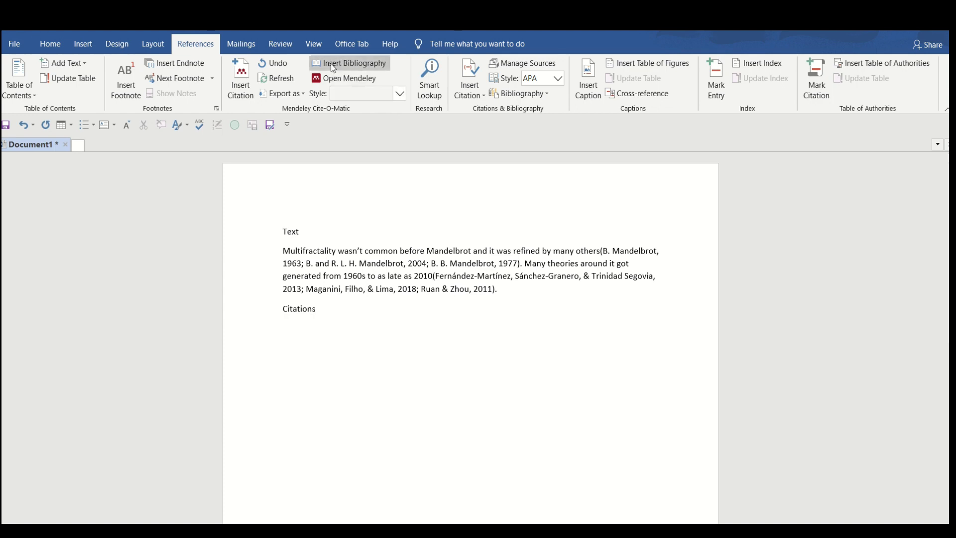
click(372, 67)
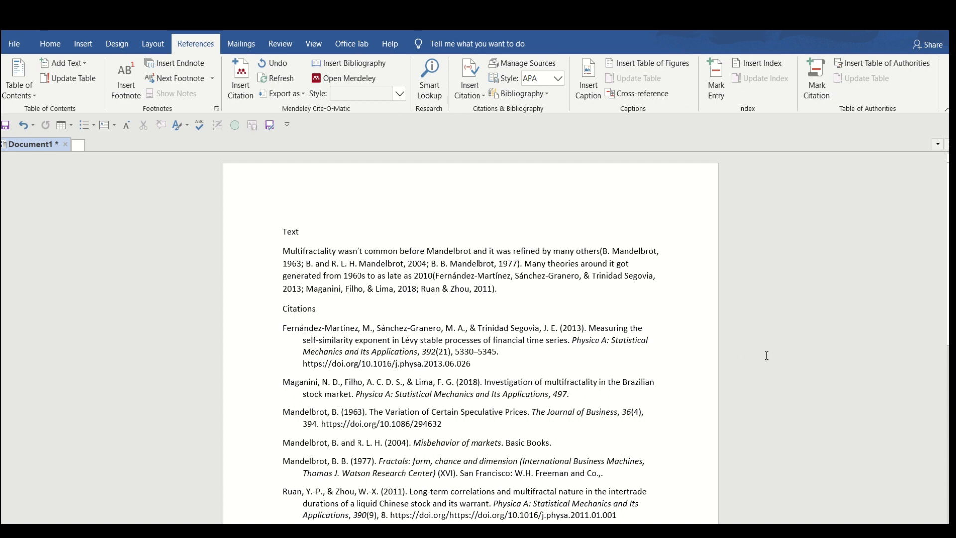
- Switch to Mendeley Desktop and open a manual entry for a new document
key(alt+Tab)
key(alt+Tab)
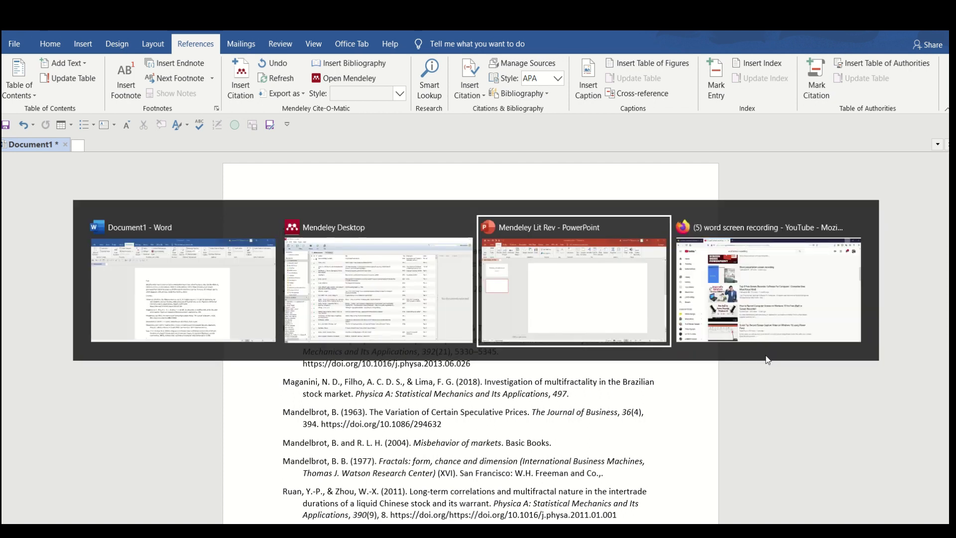
key(alt+shift+Tab)
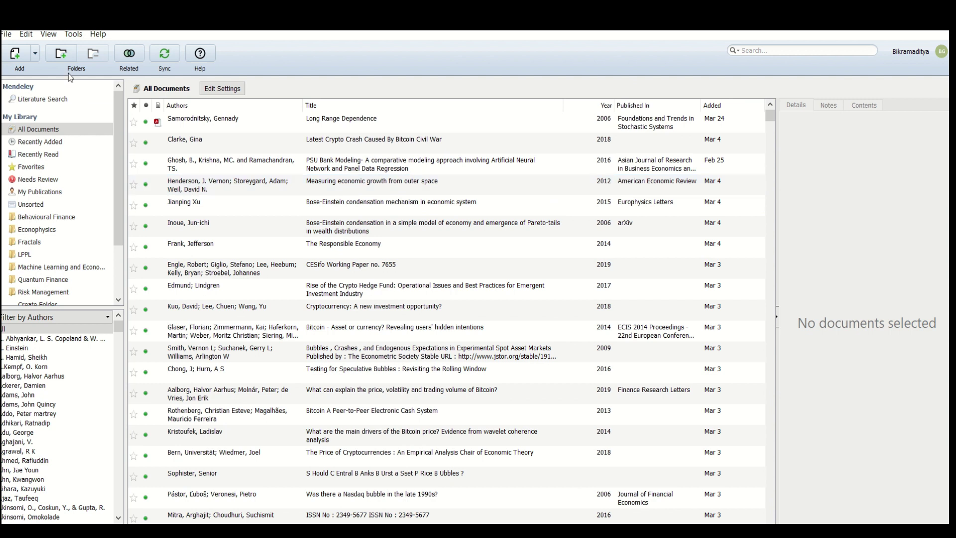
click(37, 57)
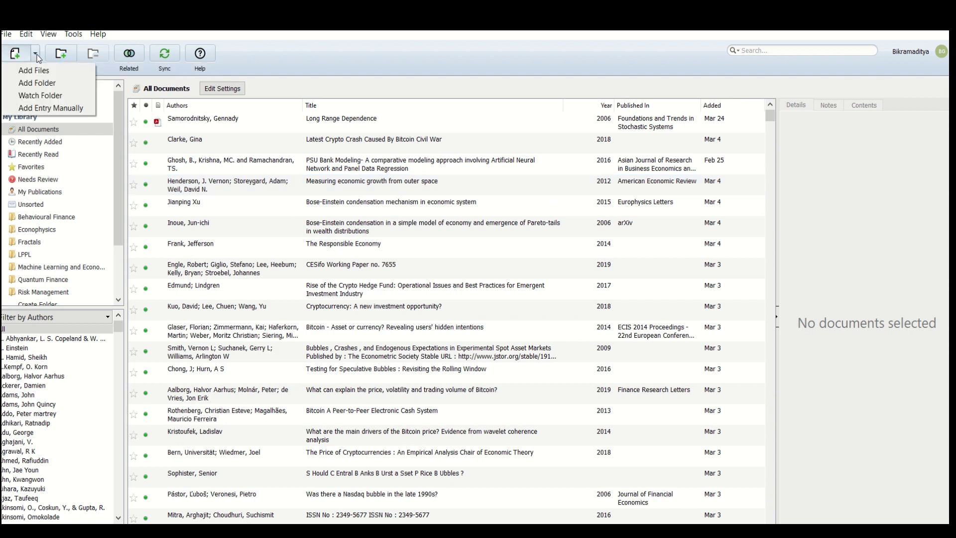
click(82, 110)
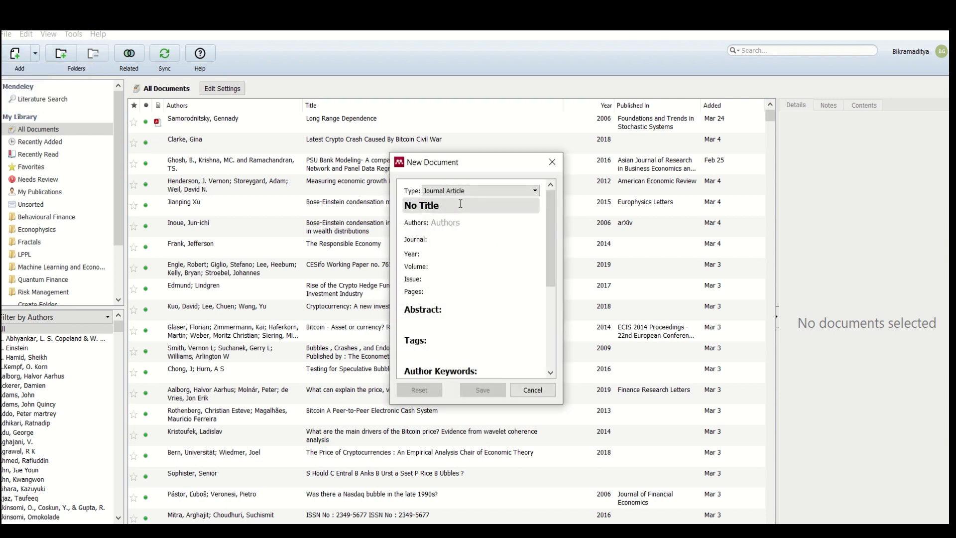
- Look through the document types available for the new entry, leaving it as Journal Article
click(535, 191)
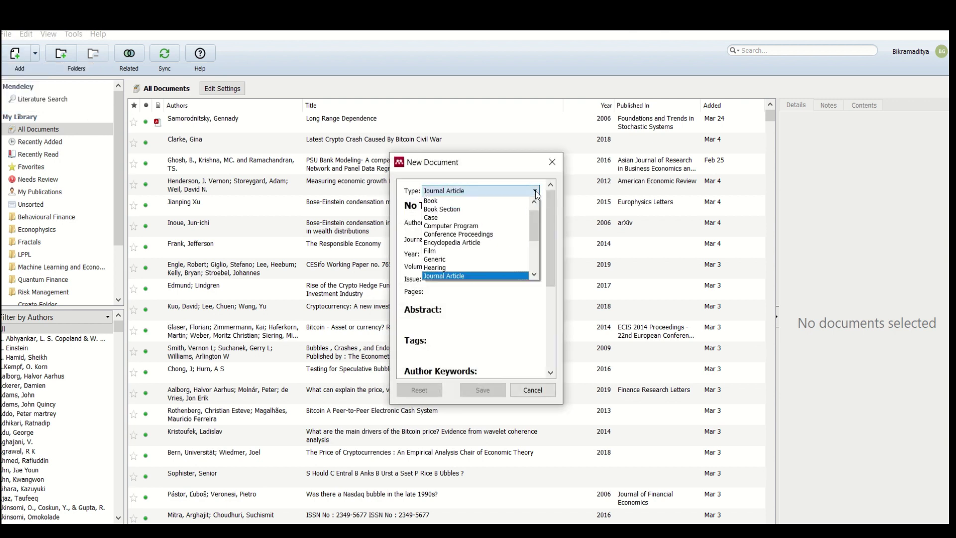
drag(538, 217, 533, 253)
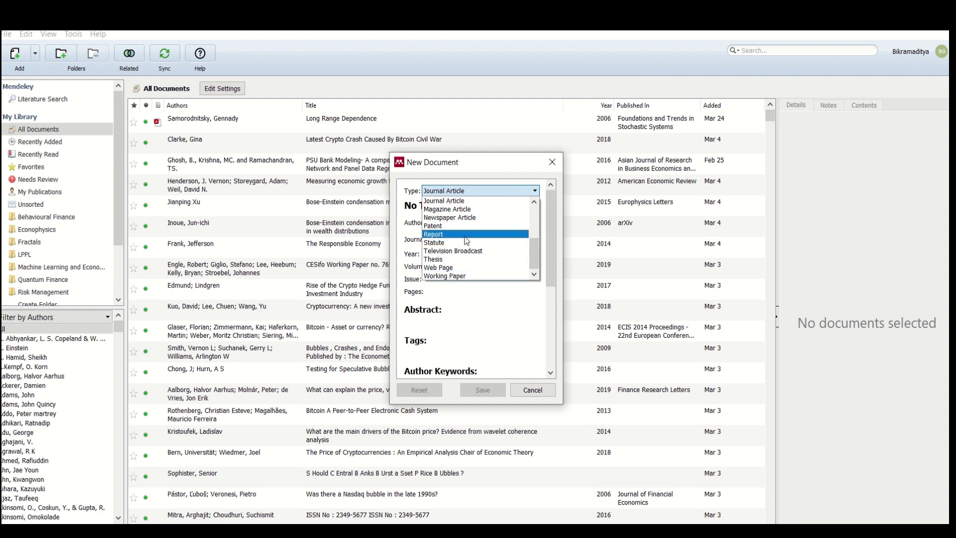
drag(535, 258, 533, 208)
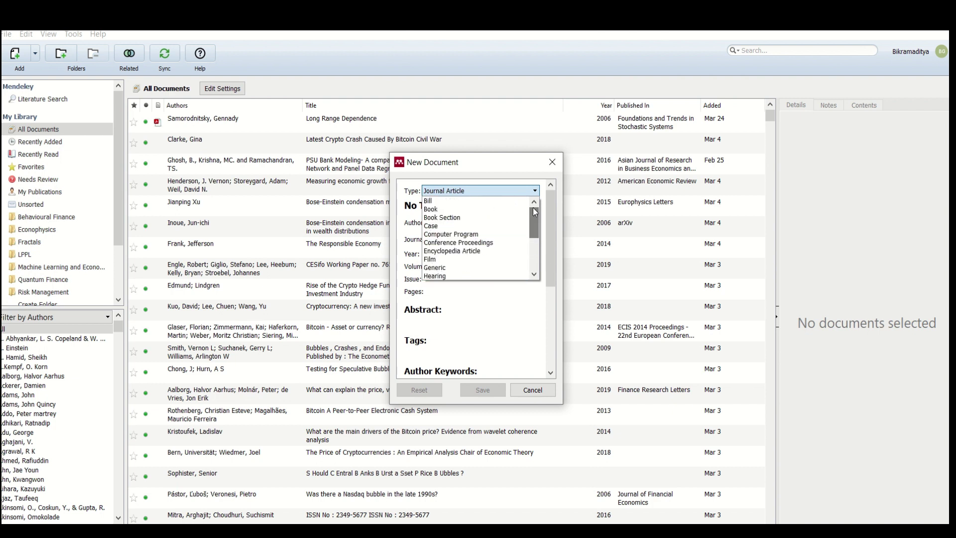
click(518, 182)
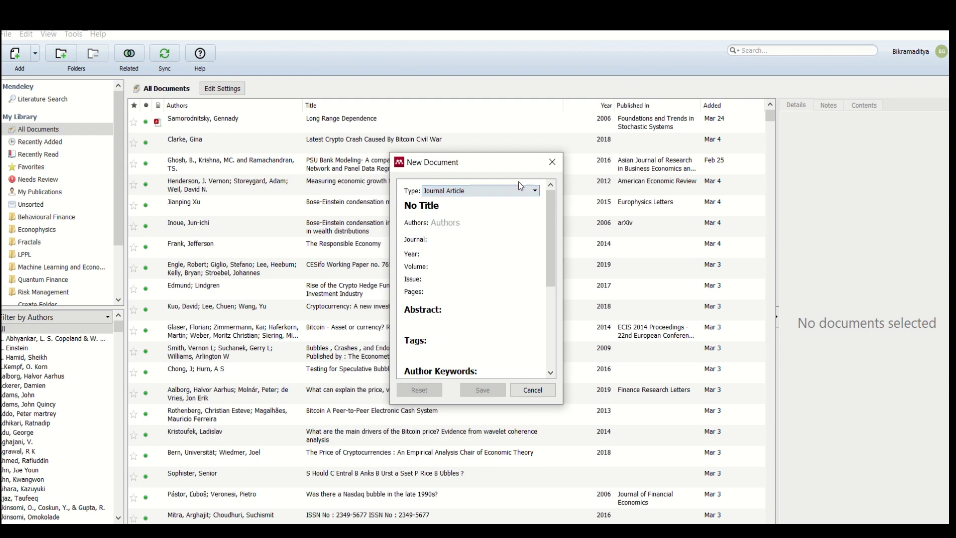
- Fill in the authors of the new journal article entry with a suggested author from the library
click(477, 206)
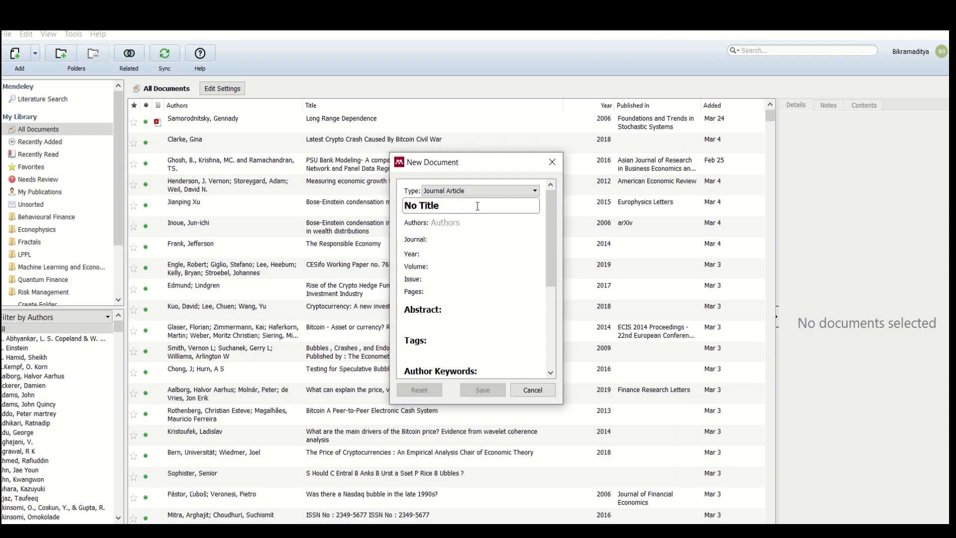
click(468, 224)
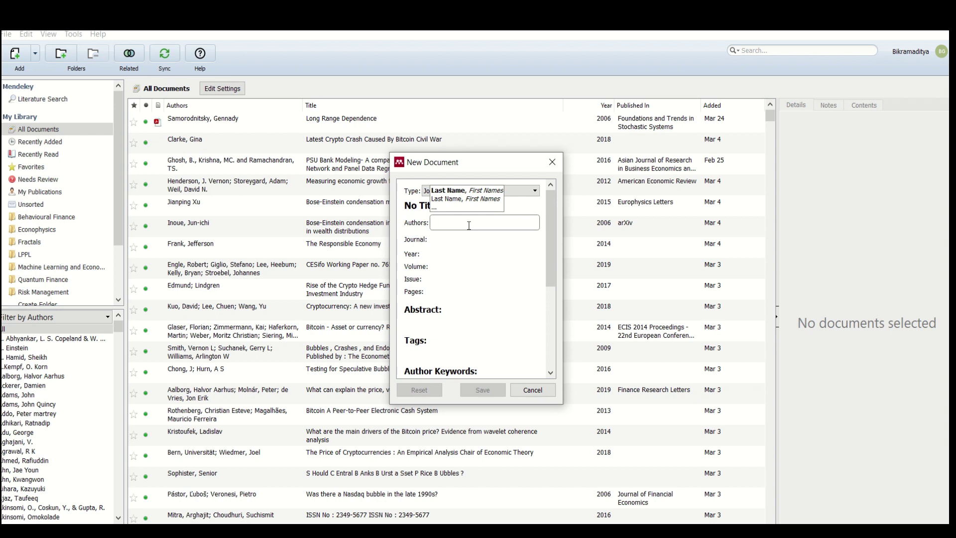
text(ghosh)
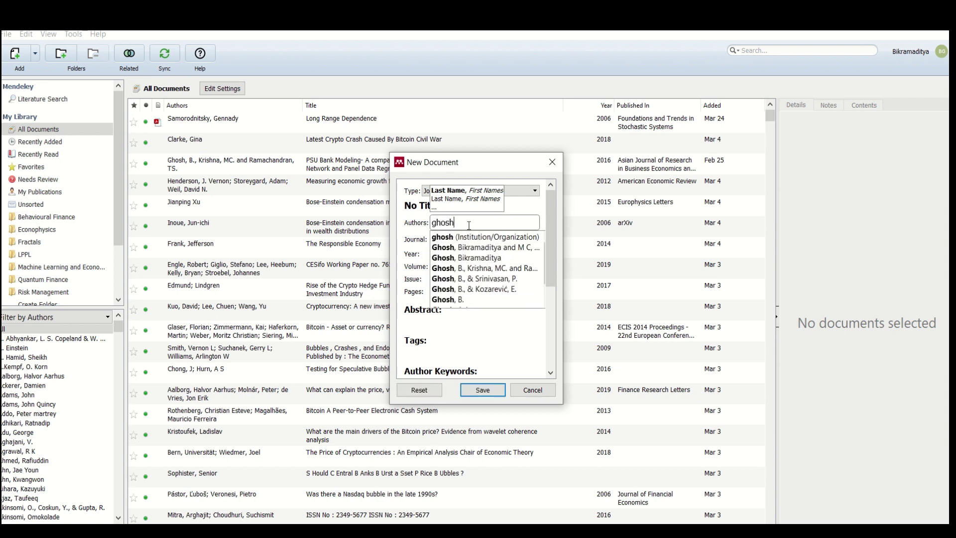
click(469, 300)
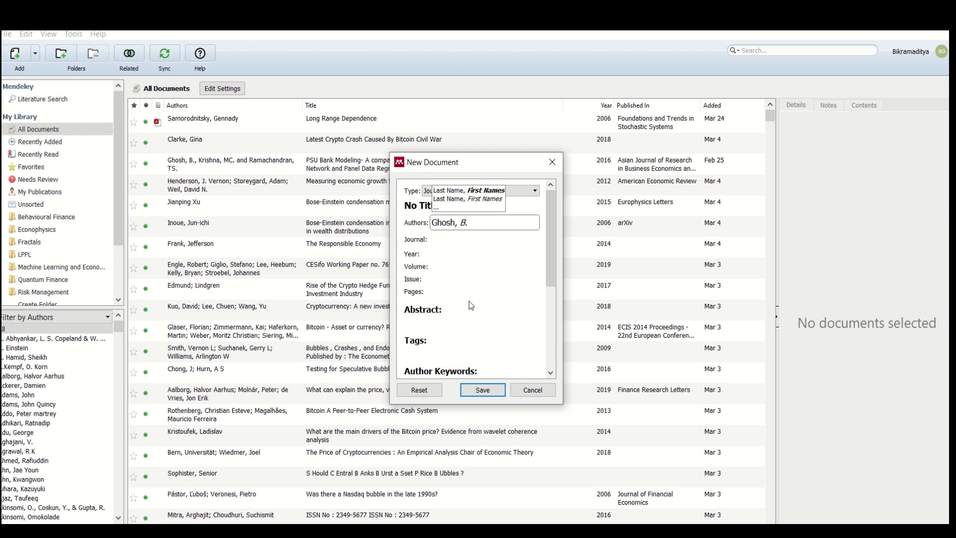
- Examine the journal, volume, pages, DOI, ArXiv ID and URL fields of the new entry, and close it without saving
click(451, 241)
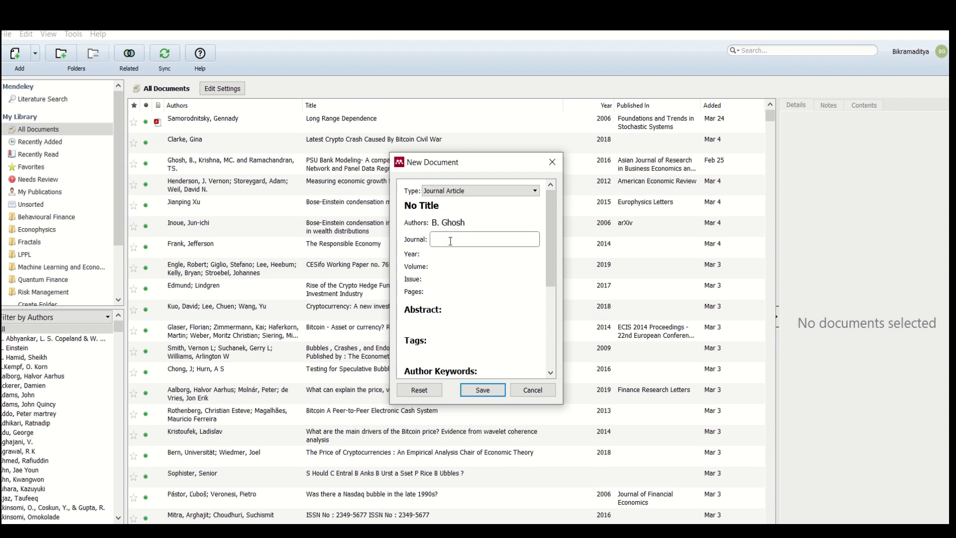
click(448, 269)
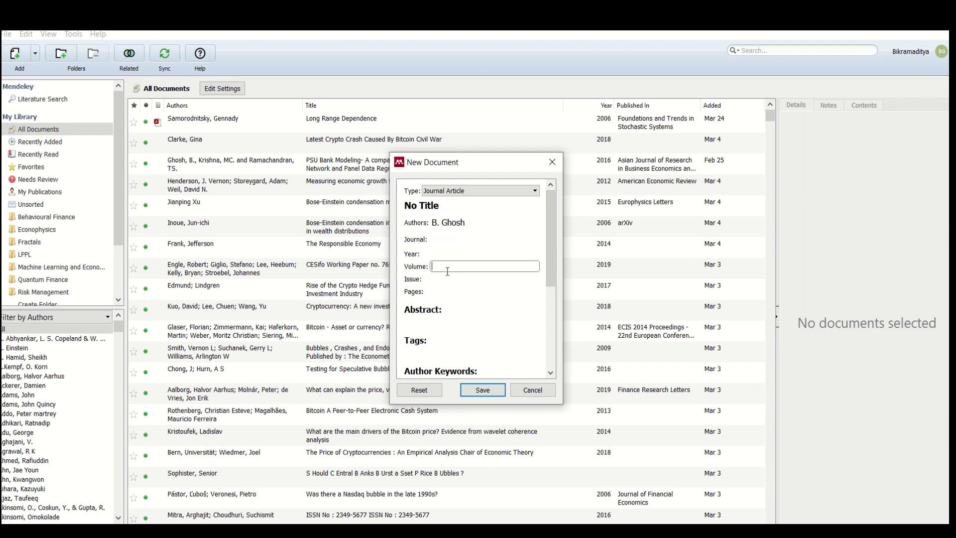
click(445, 293)
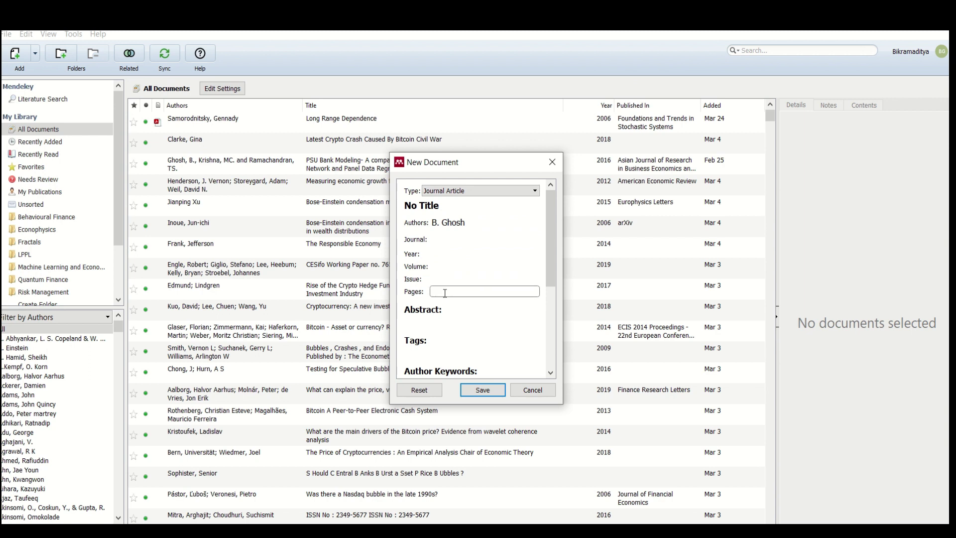
drag(550, 261, 557, 351)
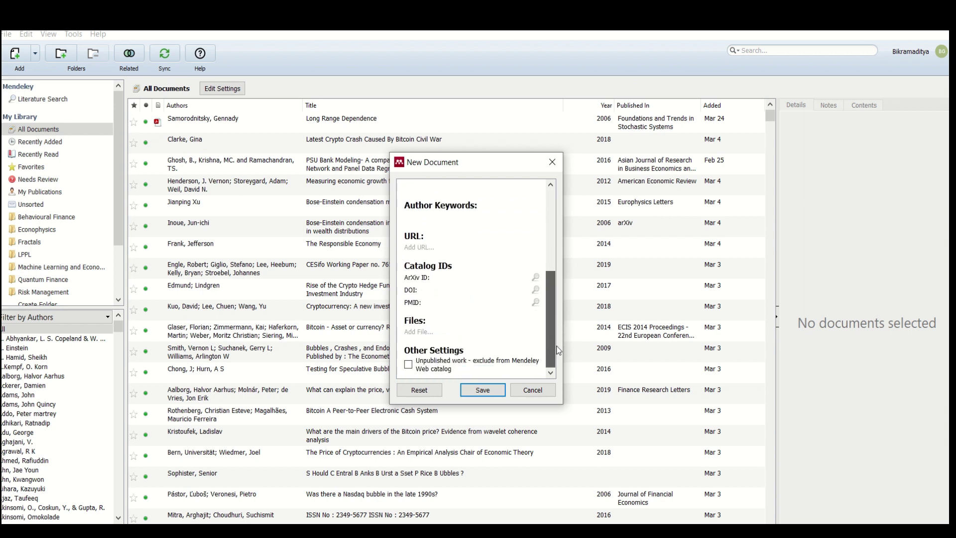
click(443, 290)
click(444, 289)
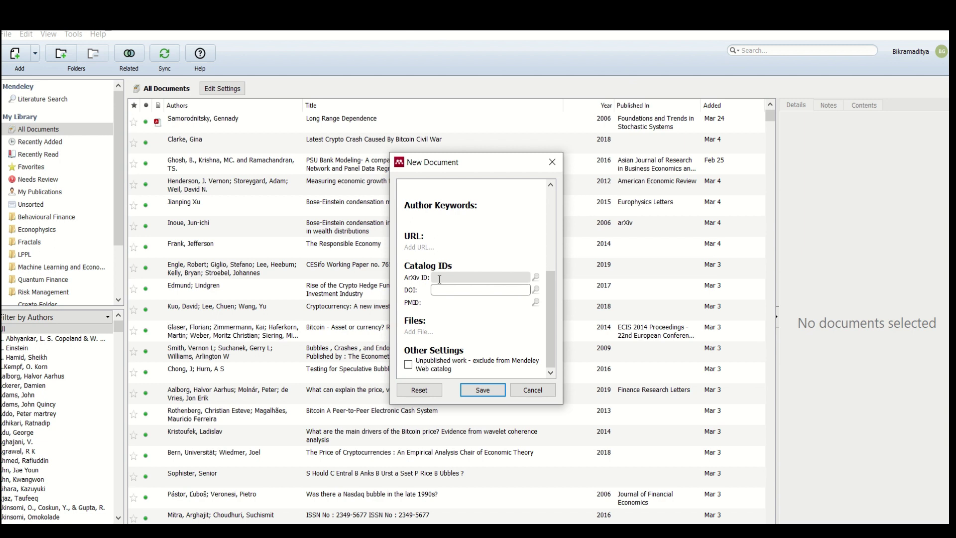
click(440, 278)
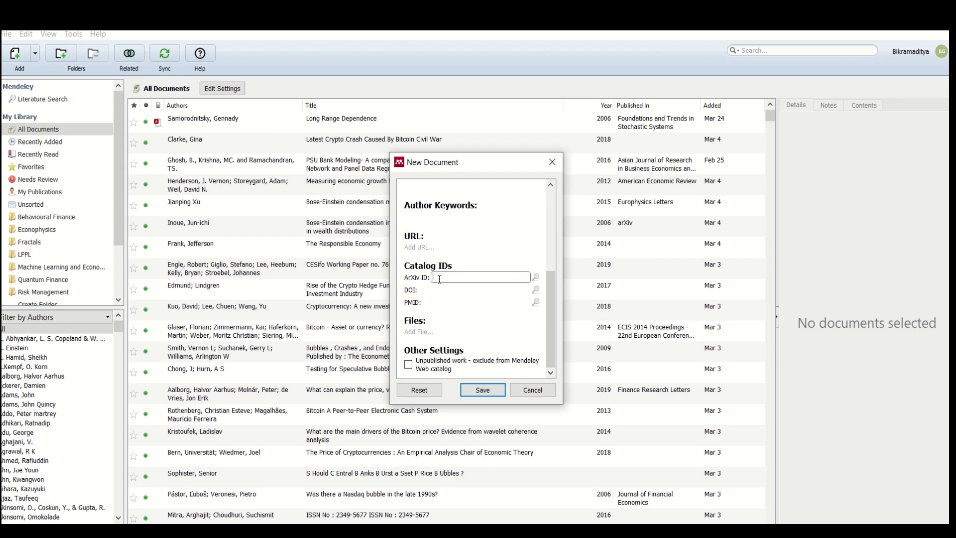
click(428, 247)
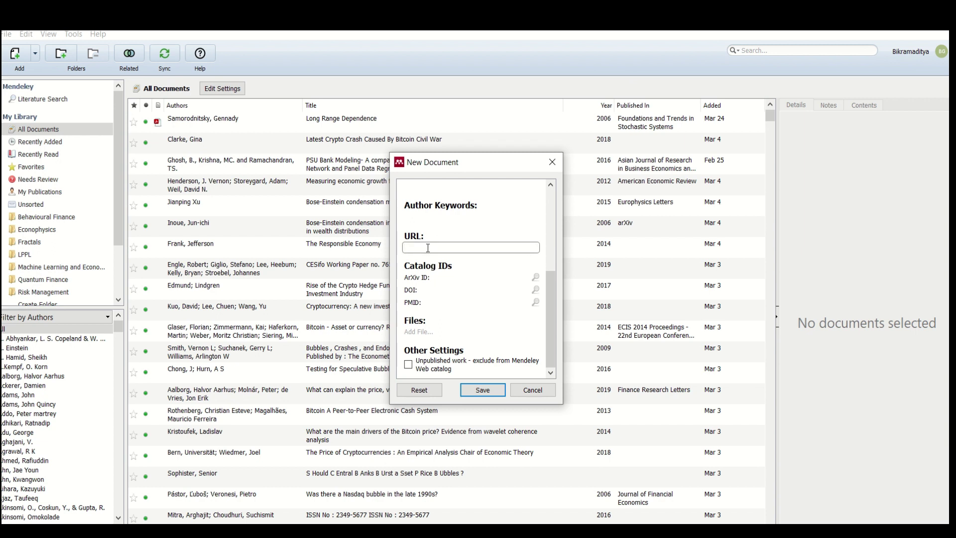
click(552, 162)
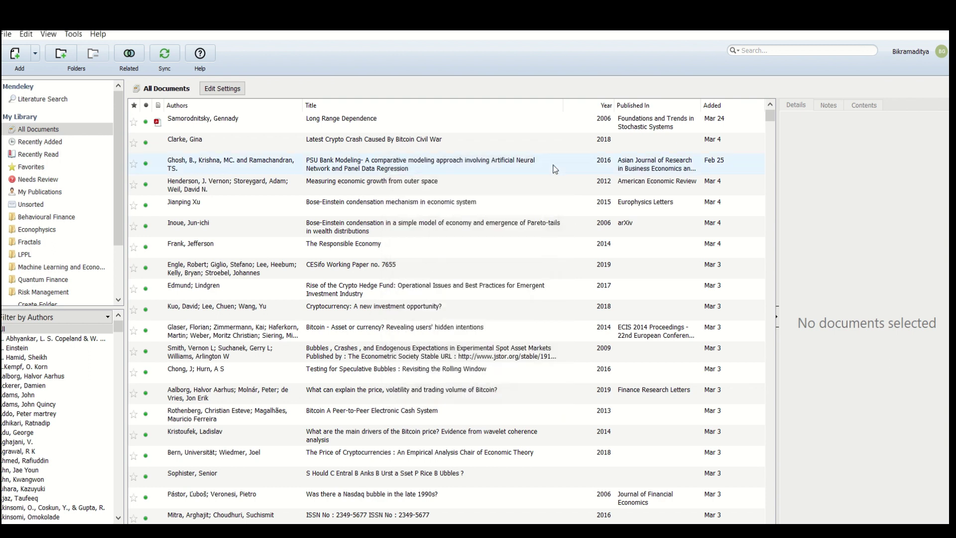
- Add the PDF file Economic_Networks_The_New_Challenges from the Desktop folder to the library
click(36, 55)
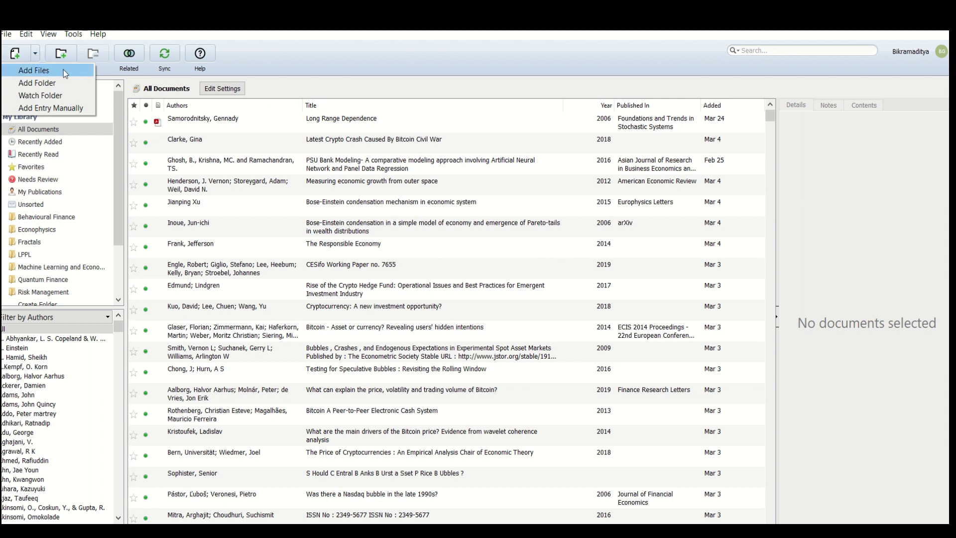
click(64, 69)
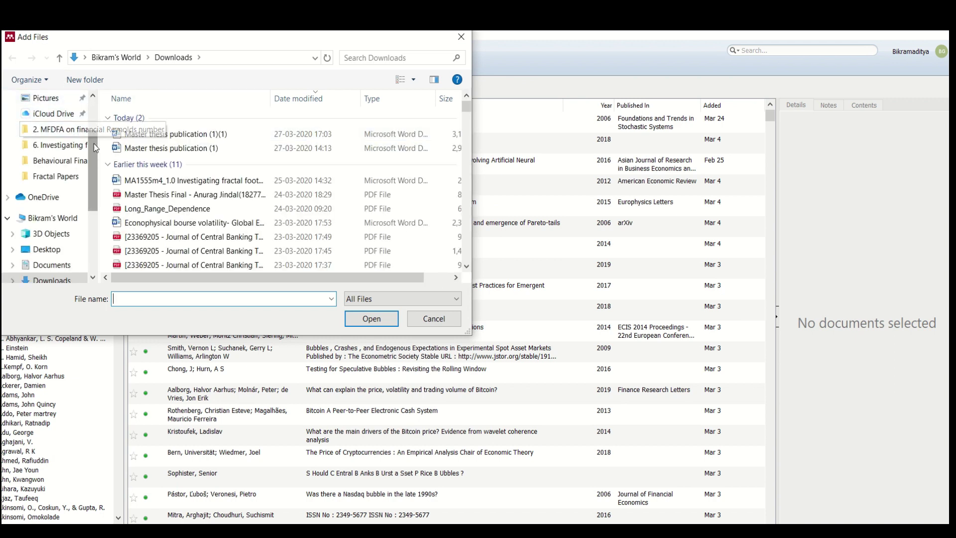
scroll(96, 148, up, 3)
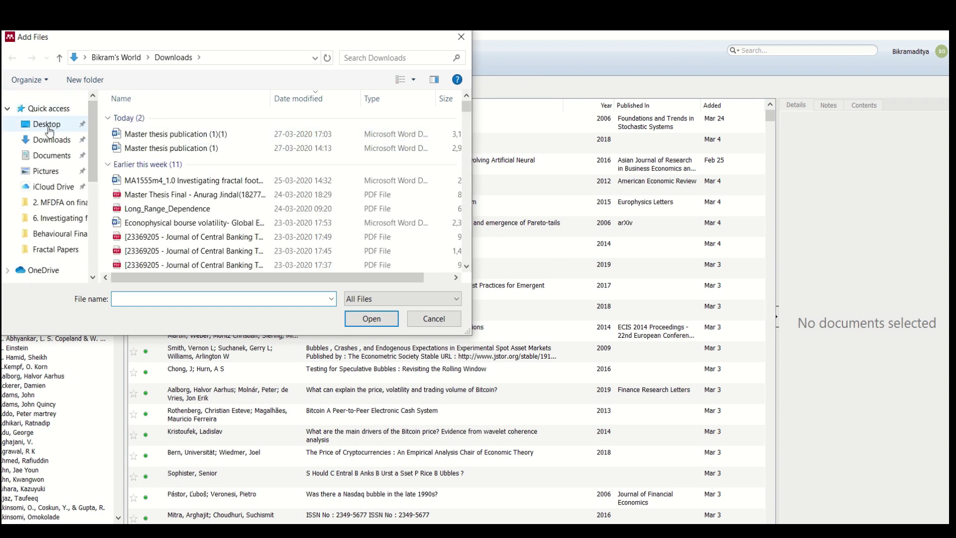
click(48, 124)
click(319, 97)
click(319, 96)
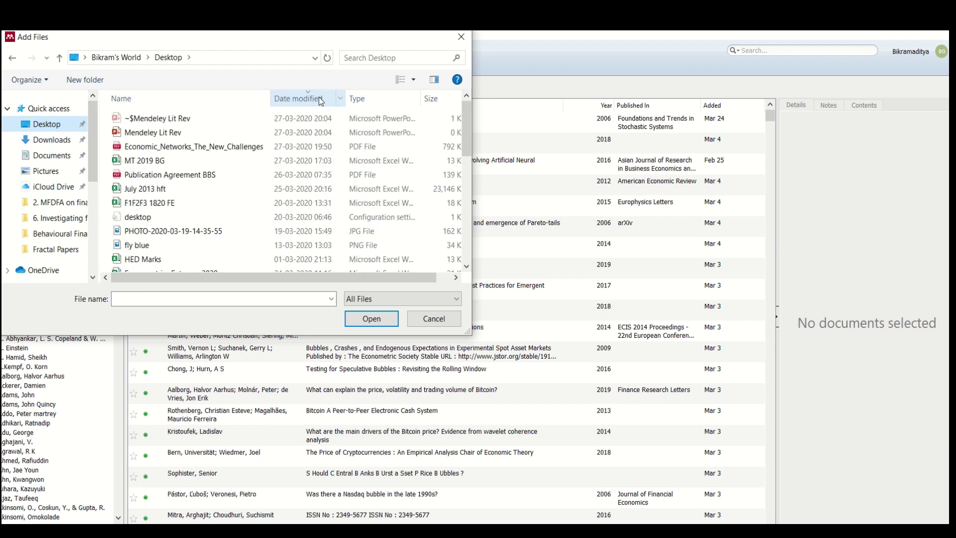
click(202, 148)
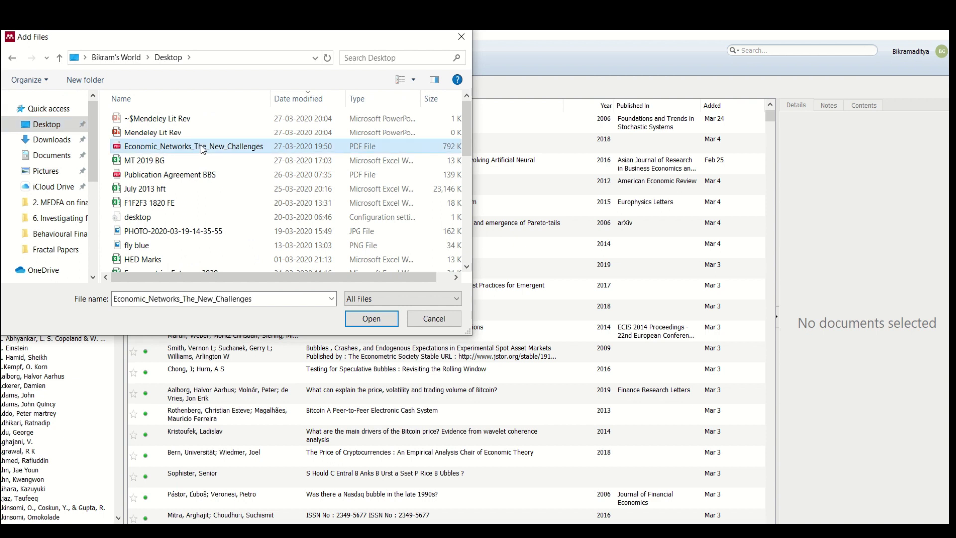
click(372, 323)
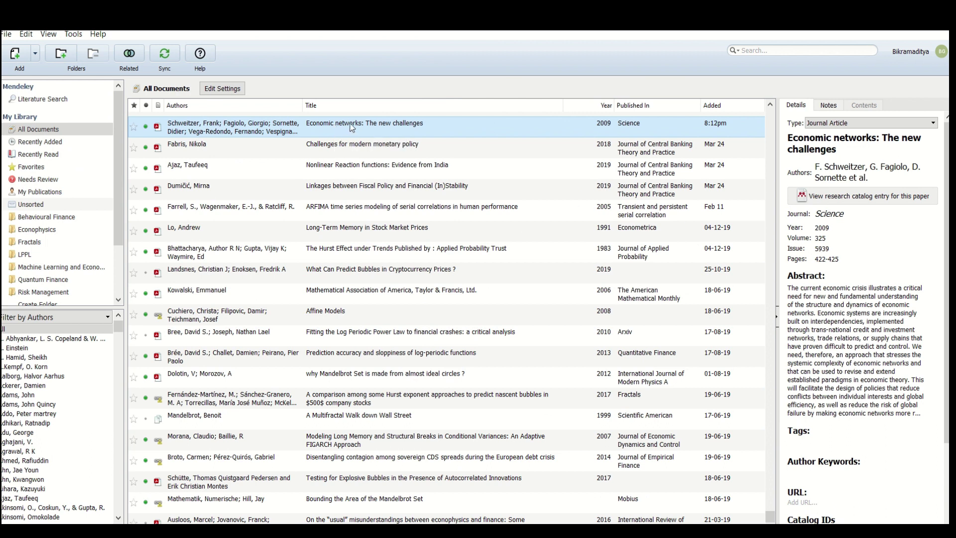
- Open the paper "Economic networks: The new challenges" and copy its title from the document details
double_click(351, 128)
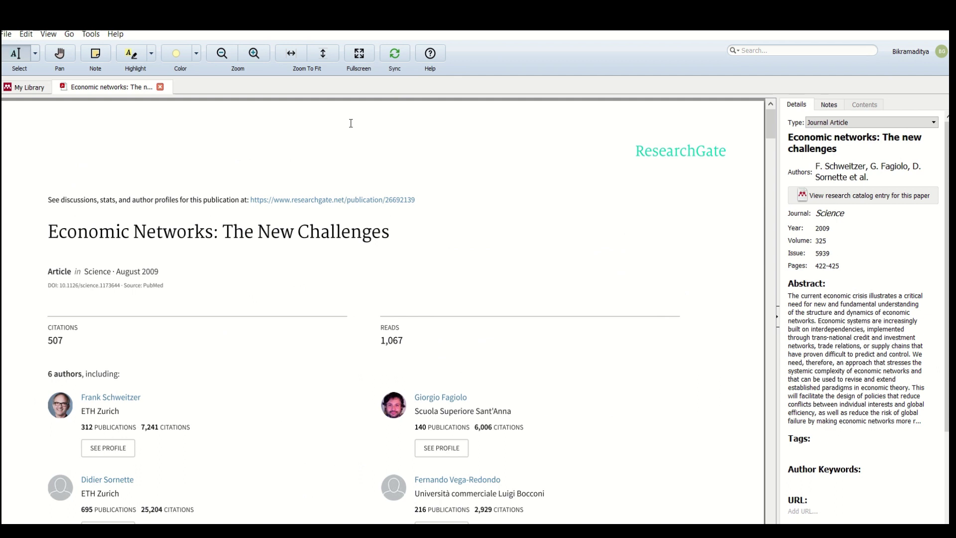
mouse_move(770, 128)
mouse_down()
mouse_move(769, 216)
mouse_move(768, 121)
mouse_move(773, 259)
mouse_move(770, 112)
mouse_up()
click(789, 134)
drag(788, 135, 845, 152)
key(ctrl+c)
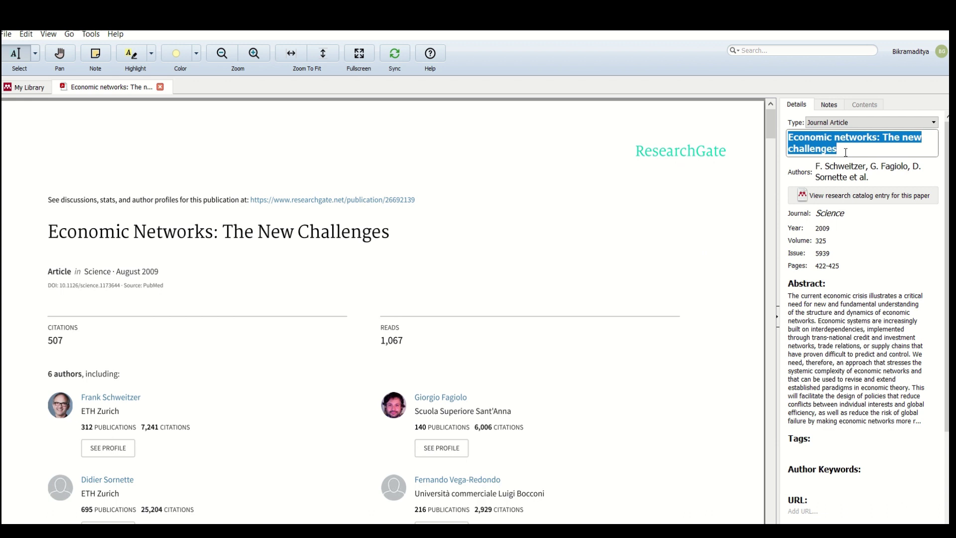
click(680, 207)
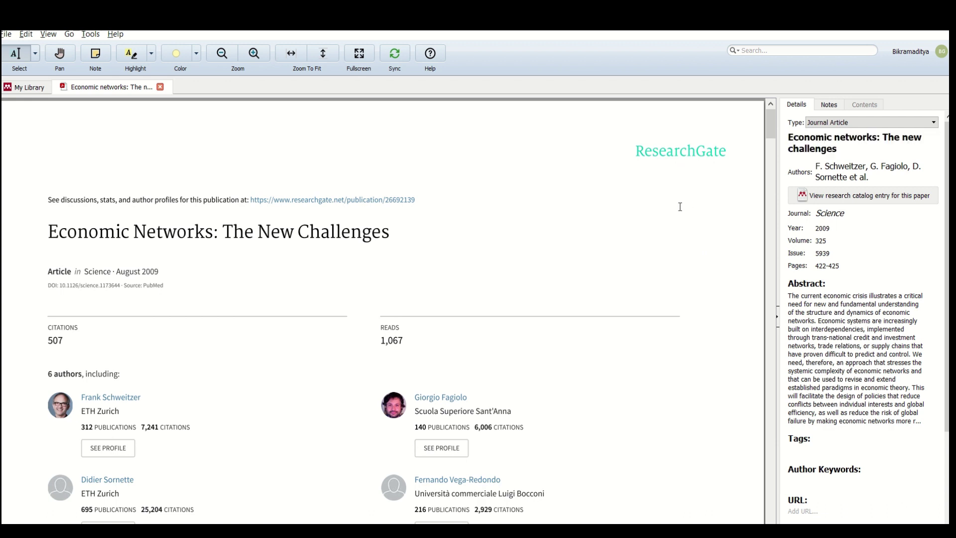
- Switch to Word and append "Network theory was developed recently by an eminent article in science" to the multifractality paragraph
key(alt+Tab)
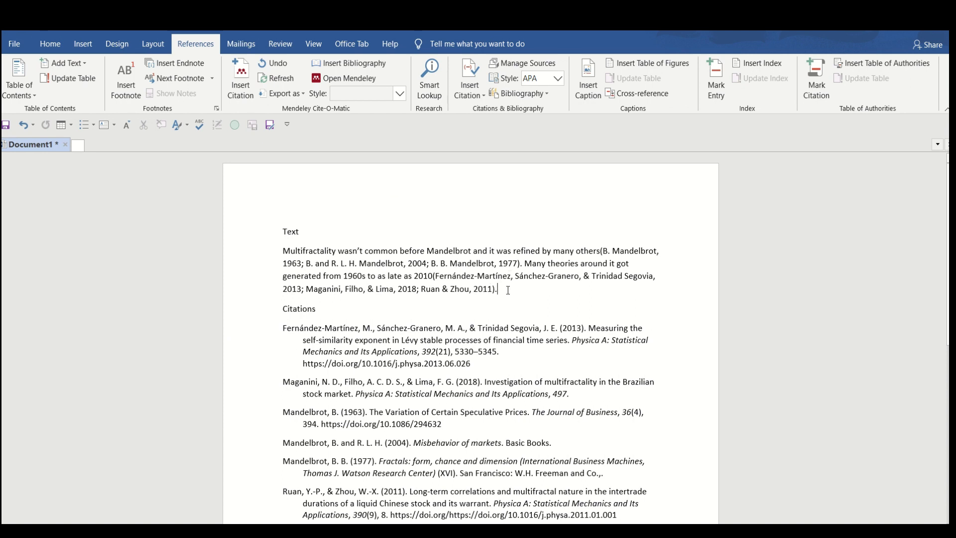
text(Networ)
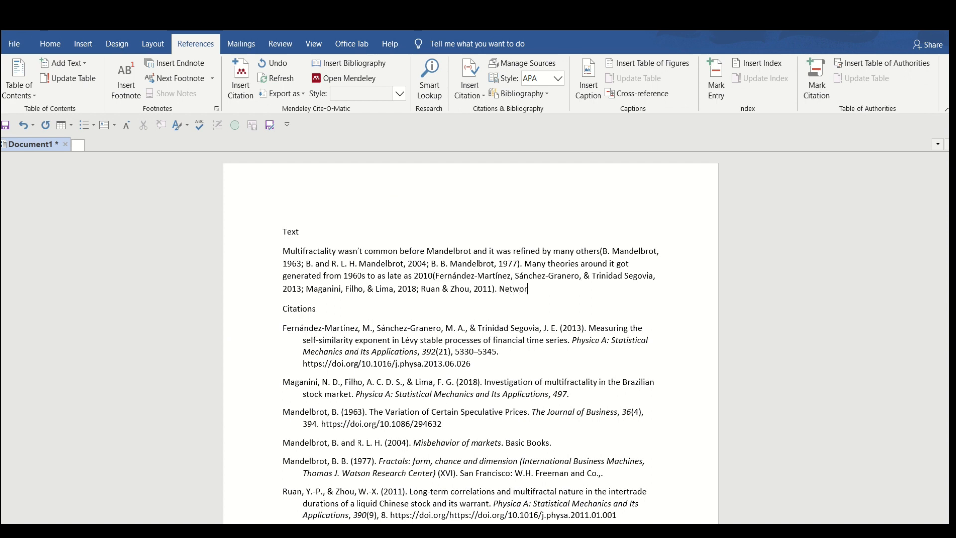
text(k theory was developed recen)
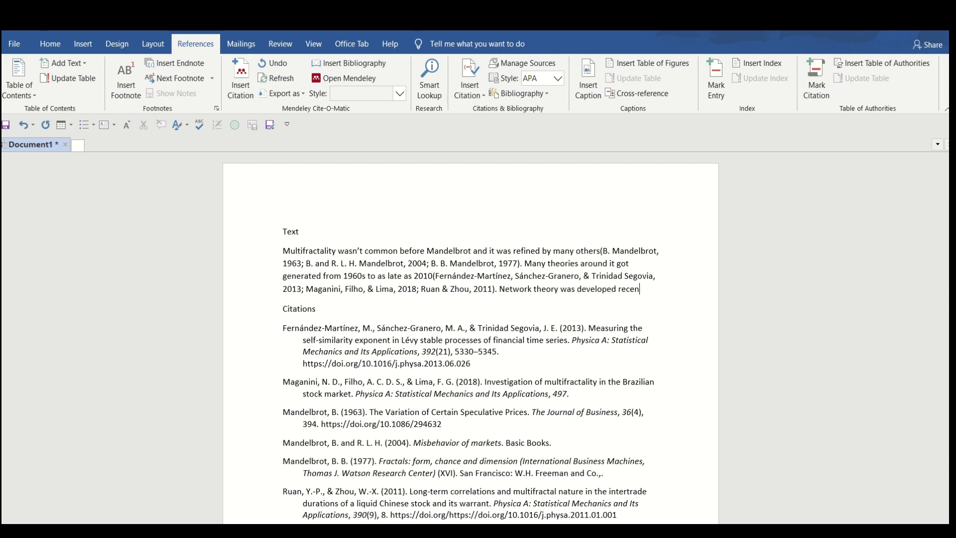
text(tly by)
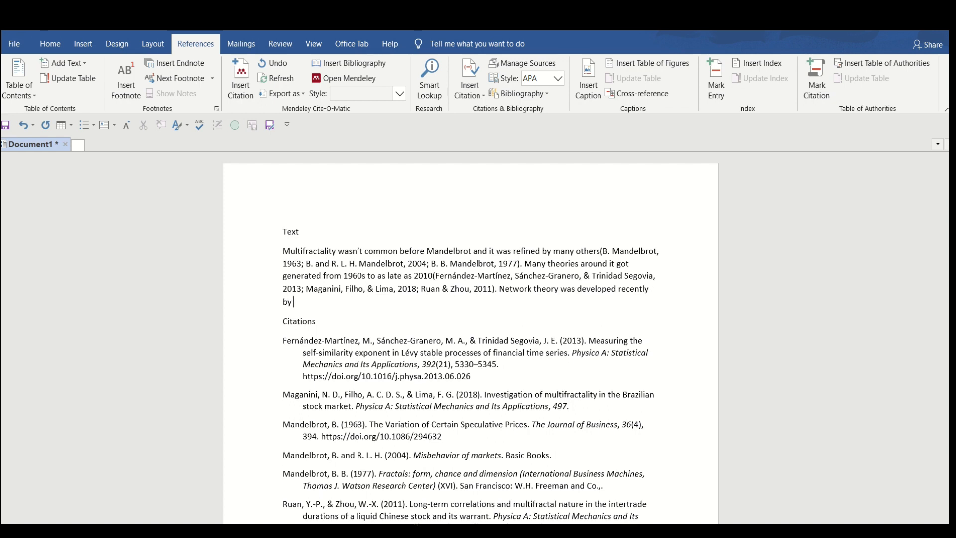
text( an eminent article in science)
- Insert a Mendeley citation after "science", finding the paper with the copied title "Economic networks: The new challenges"
click(241, 76)
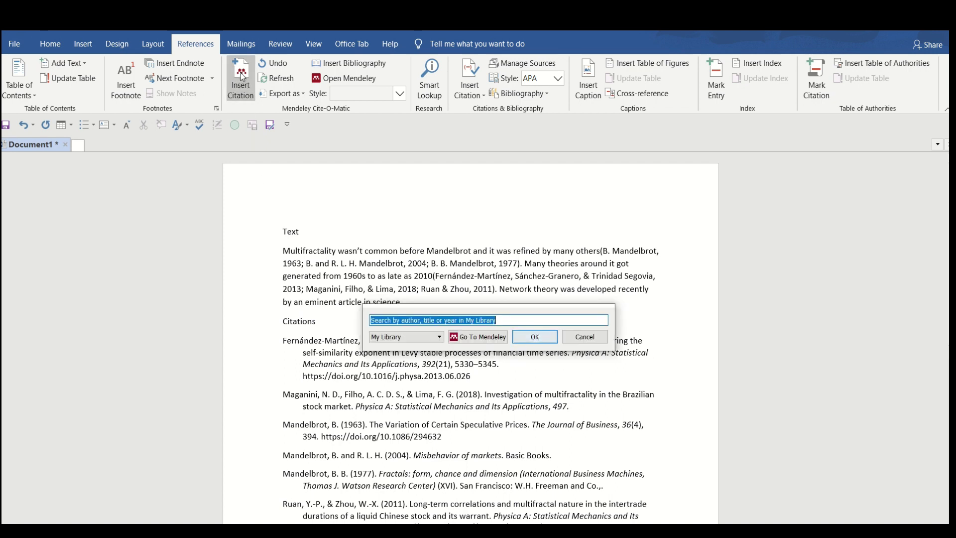
key(ctrl+v)
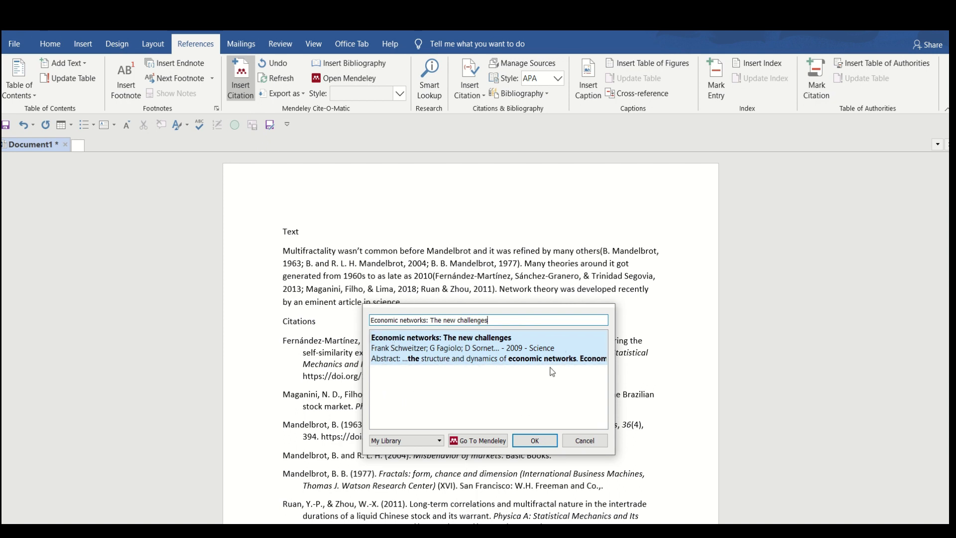
double_click(506, 350)
click(526, 336)
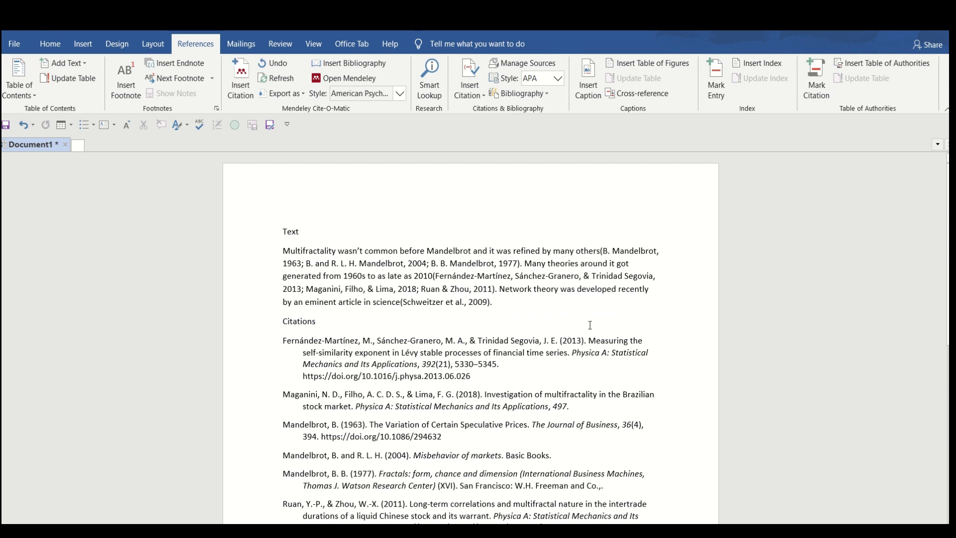
click(573, 305)
mouse_move(448, 30)
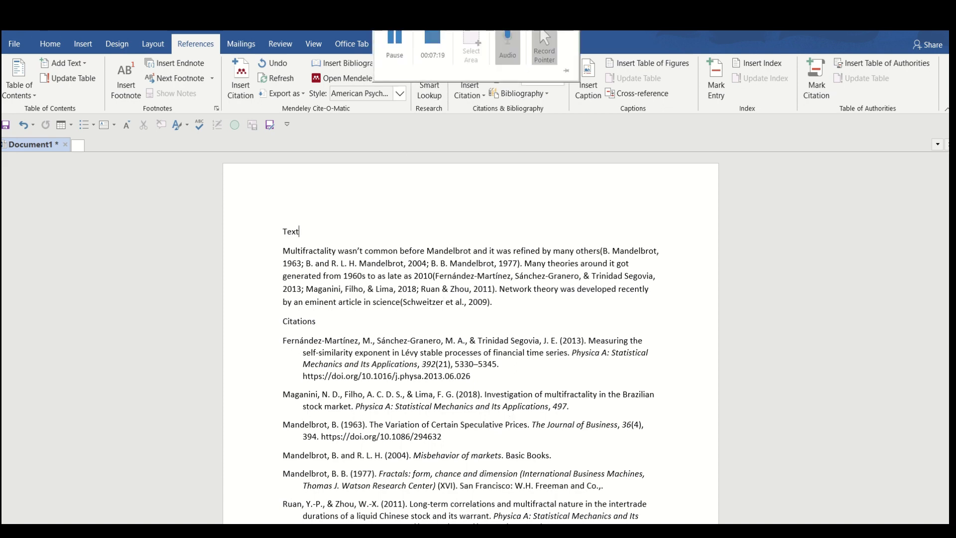